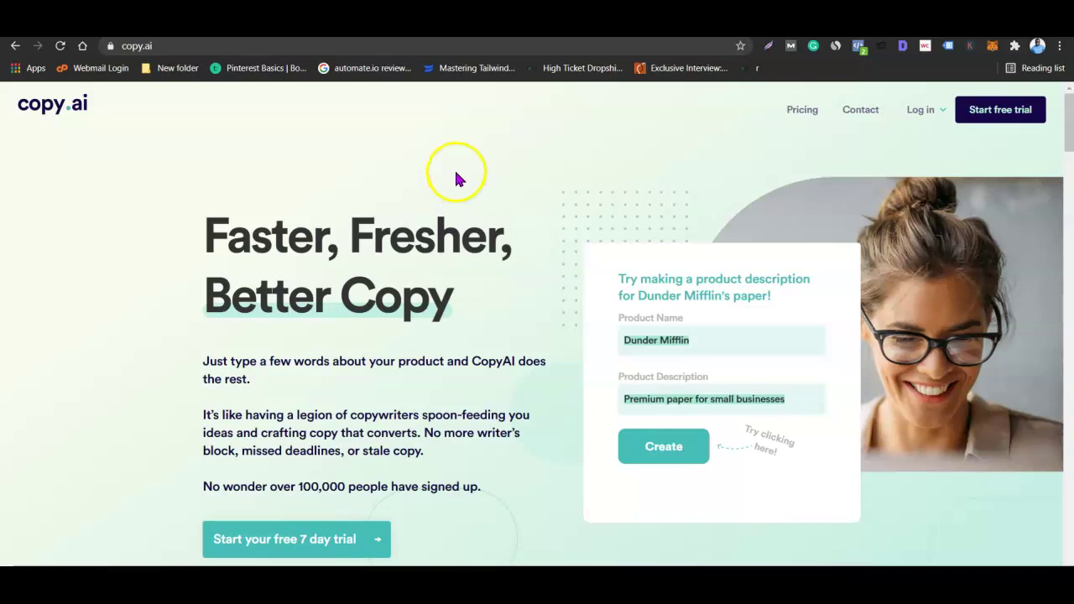
Switch to the Conversion.ai homepage and scroll through its Jarvis AI copywriting pitch.
{"action": "left_click", "coordinate": [569, 40]}
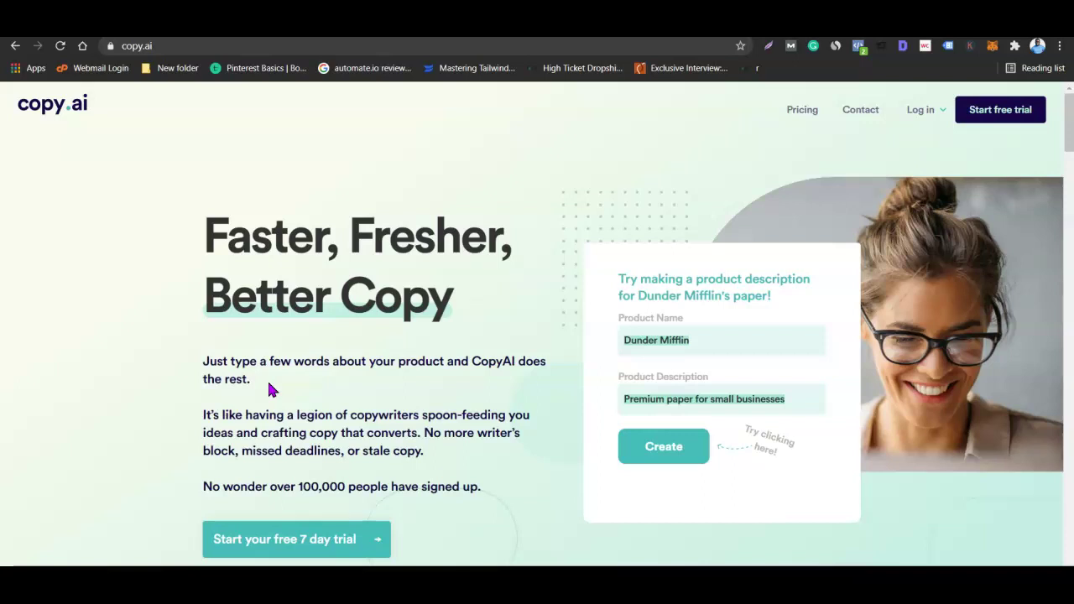
{"action": "scroll", "coordinate": [405, 447], "scroll_direction": "down", "scroll_amount": 1}
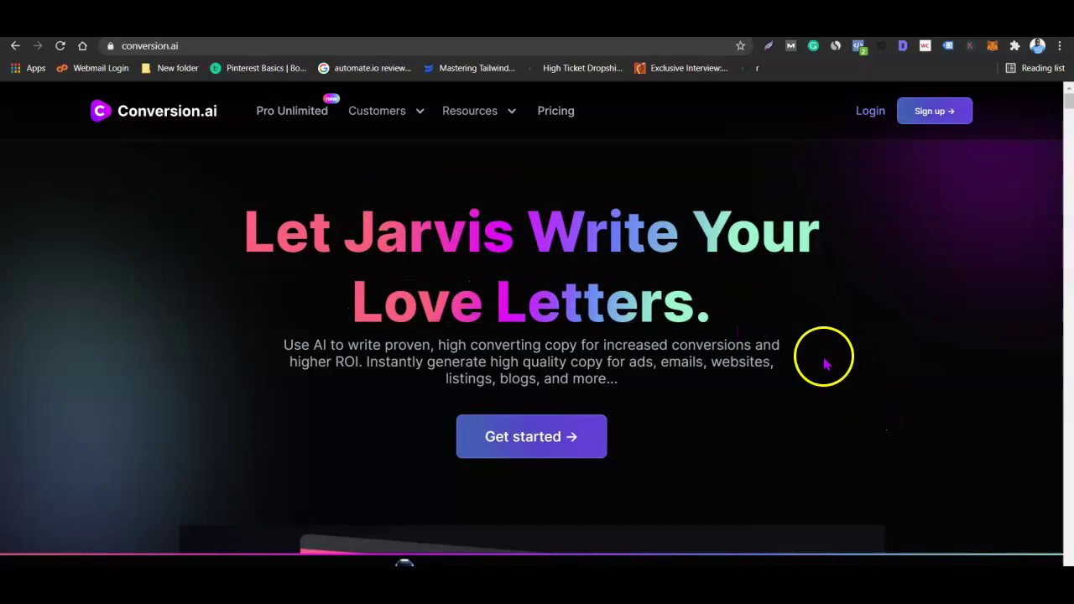
Look at Conversion.ai's Resources links, then return to Copy.ai and start its free trial.
{"action": "left_click", "coordinate": [476, 115]}
{"action": "key", "text": "ctrl+Tab"}
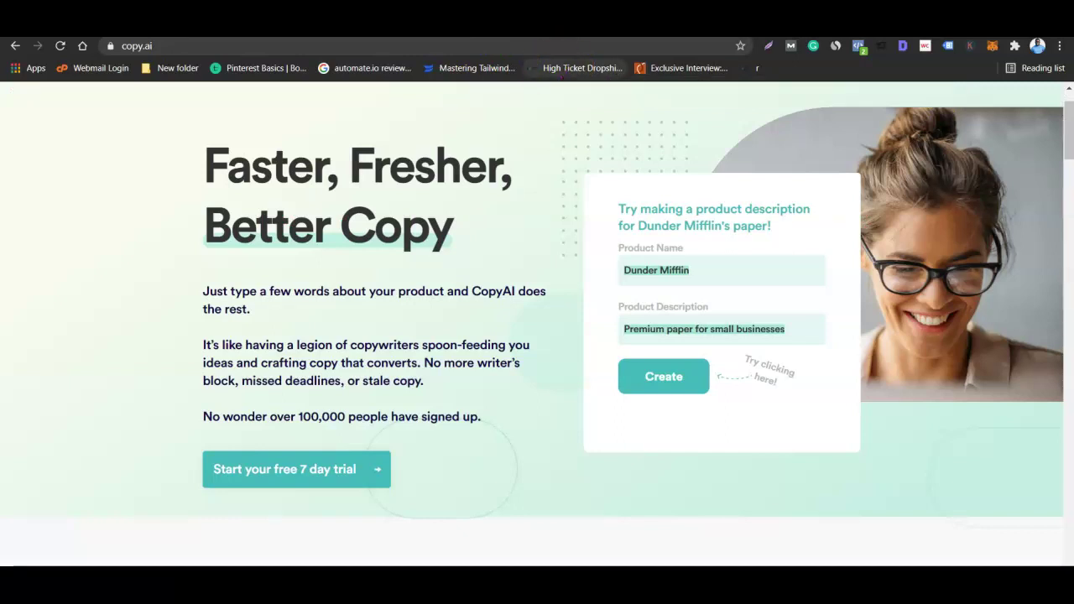
{"action": "scroll", "coordinate": [905, 167], "scroll_direction": "up", "scroll_amount": 1}
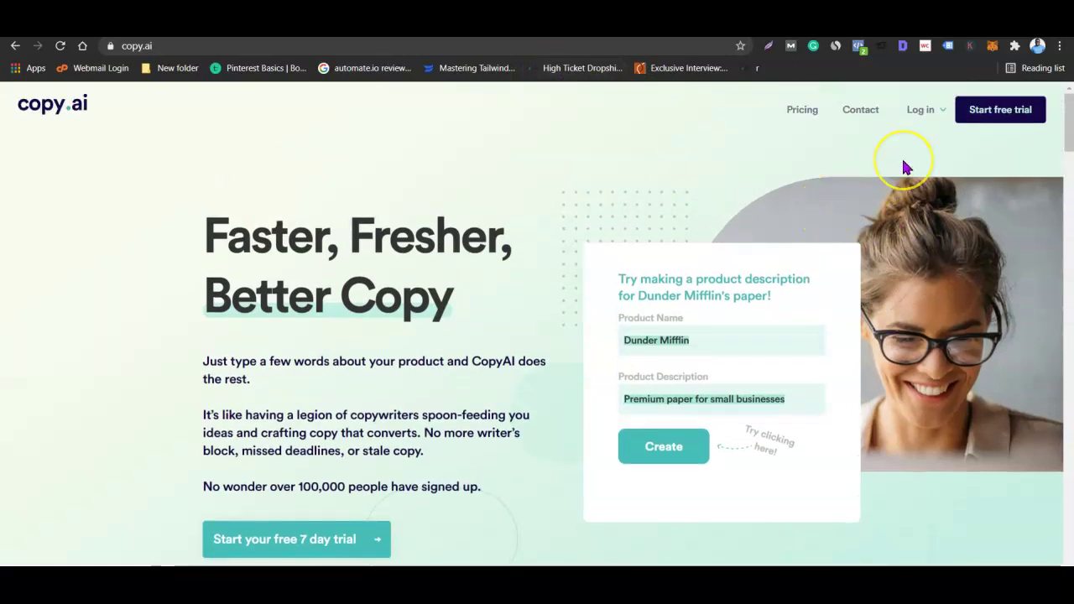
{"action": "left_click", "coordinate": [987, 116]}
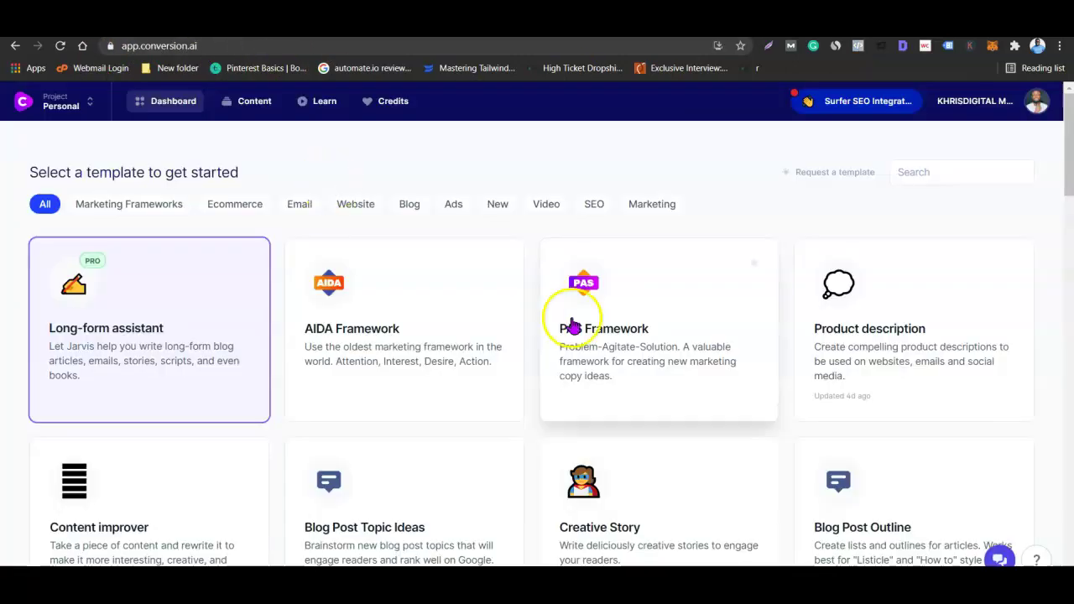
Browse the Conversion.ai template dashboard and open the project actions list.
{"action": "scroll", "coordinate": [398, 395], "scroll_direction": "down", "scroll_amount": 4}
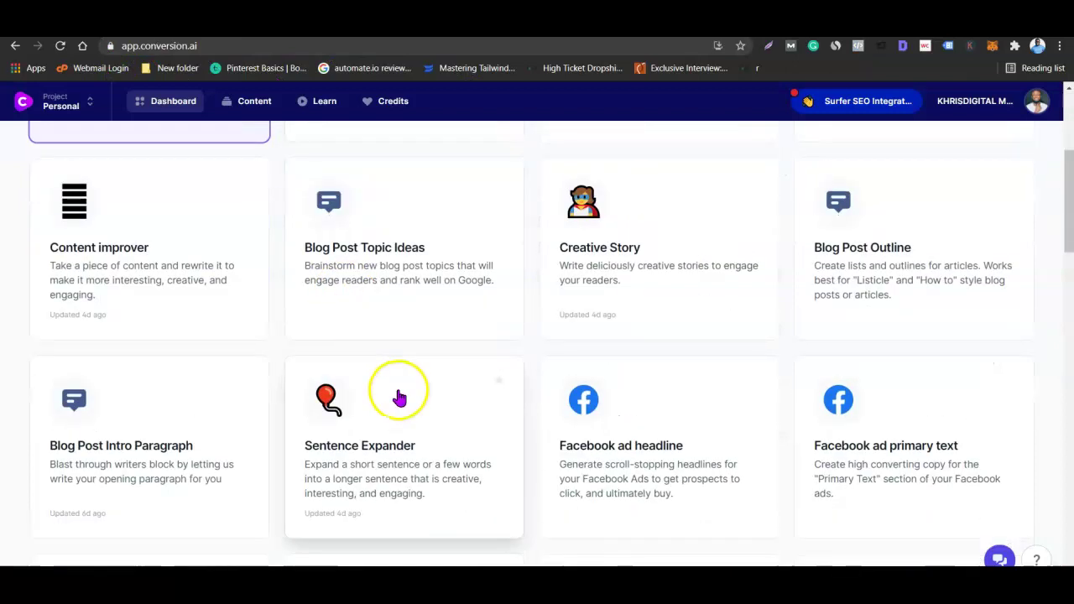
{"action": "scroll", "coordinate": [399, 396], "scroll_direction": "up", "scroll_amount": 4}
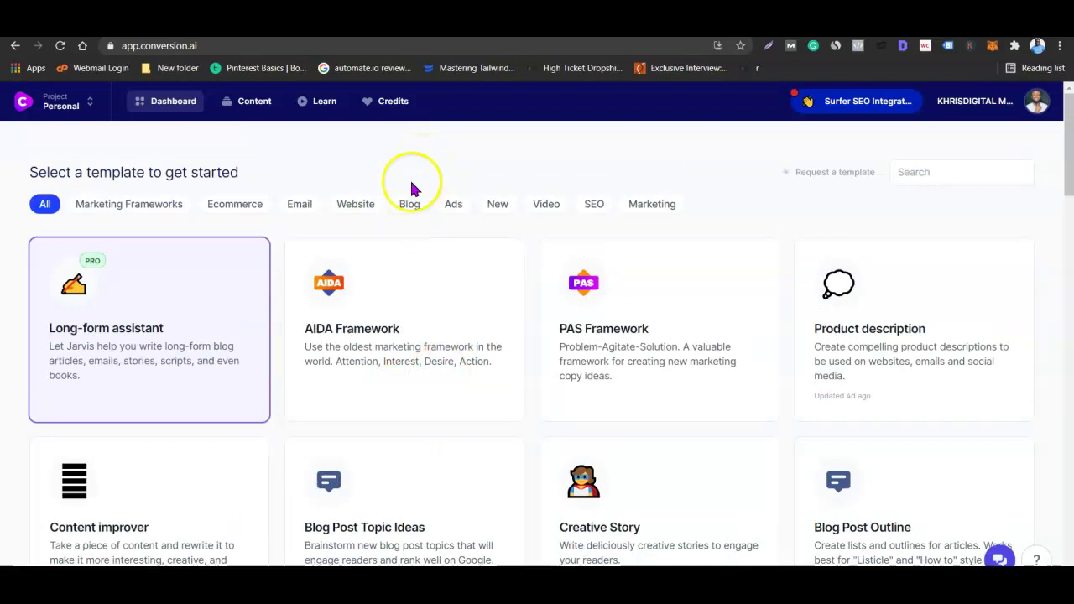
{"action": "scroll", "coordinate": [422, 268], "scroll_direction": "down", "scroll_amount": 5}
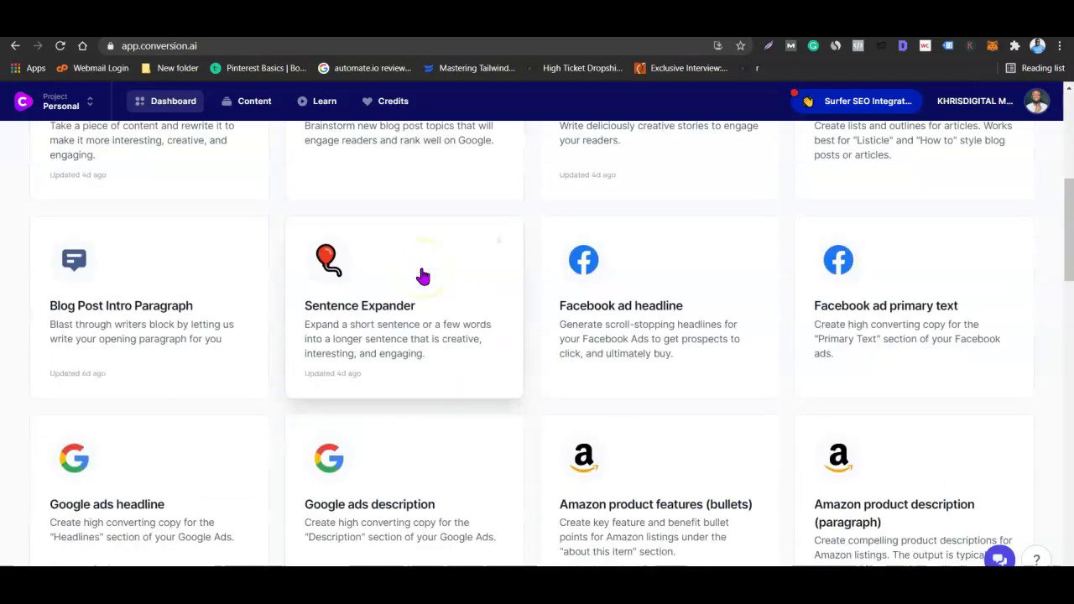
{"action": "scroll", "coordinate": [422, 277], "scroll_direction": "down", "scroll_amount": 8}
{"action": "scroll", "coordinate": [453, 285], "scroll_direction": "down", "scroll_amount": 3}
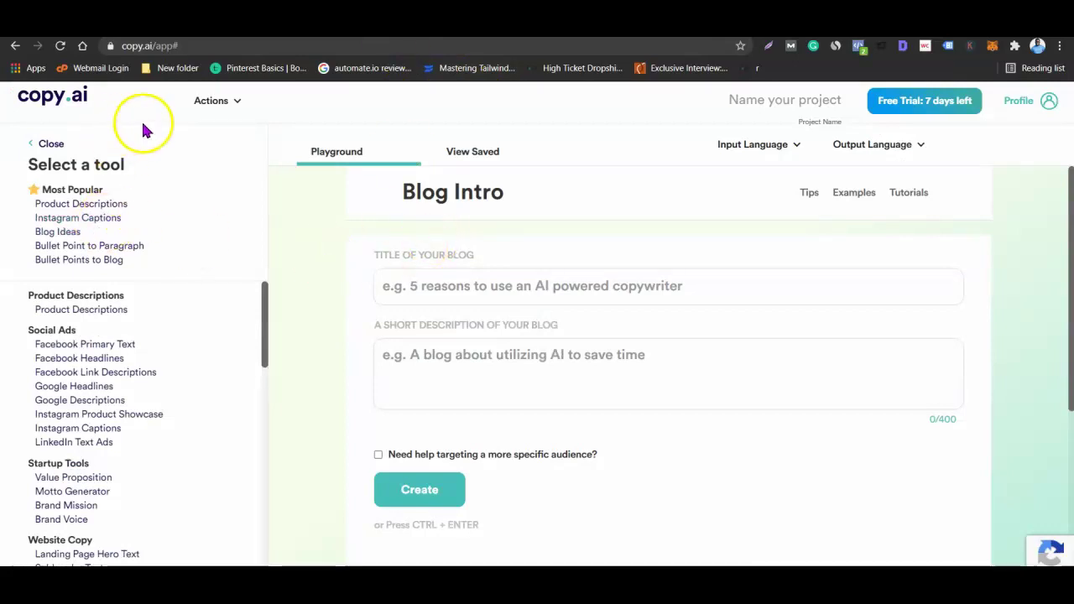
{"action": "scroll", "coordinate": [515, 335], "scroll_direction": "down", "scroll_amount": 4}
{"action": "left_click", "coordinate": [205, 100]}
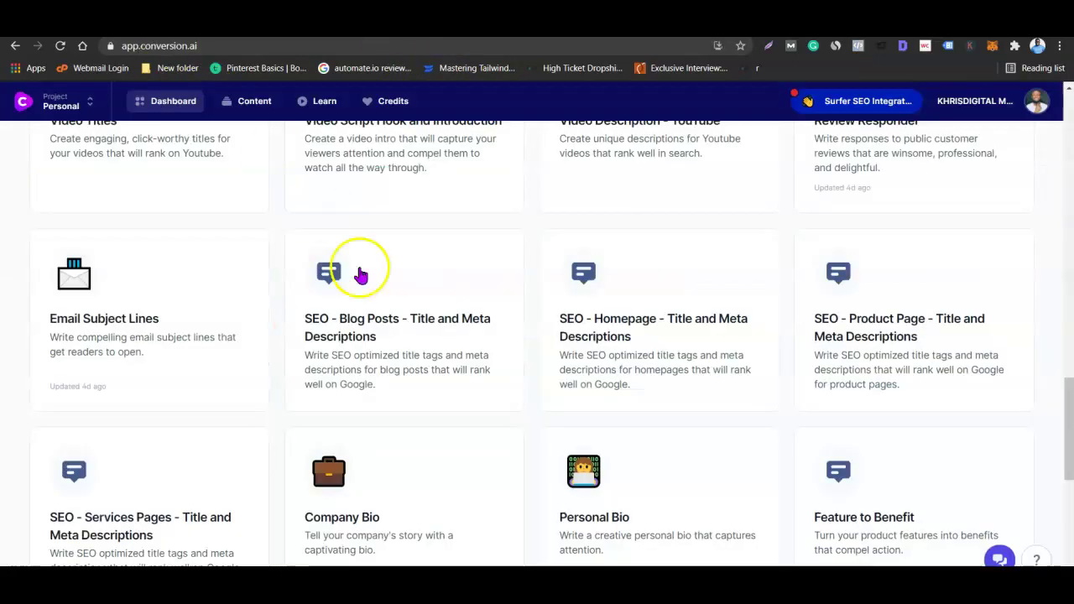
{"action": "scroll", "coordinate": [361, 276], "scroll_direction": "up", "scroll_amount": 5}
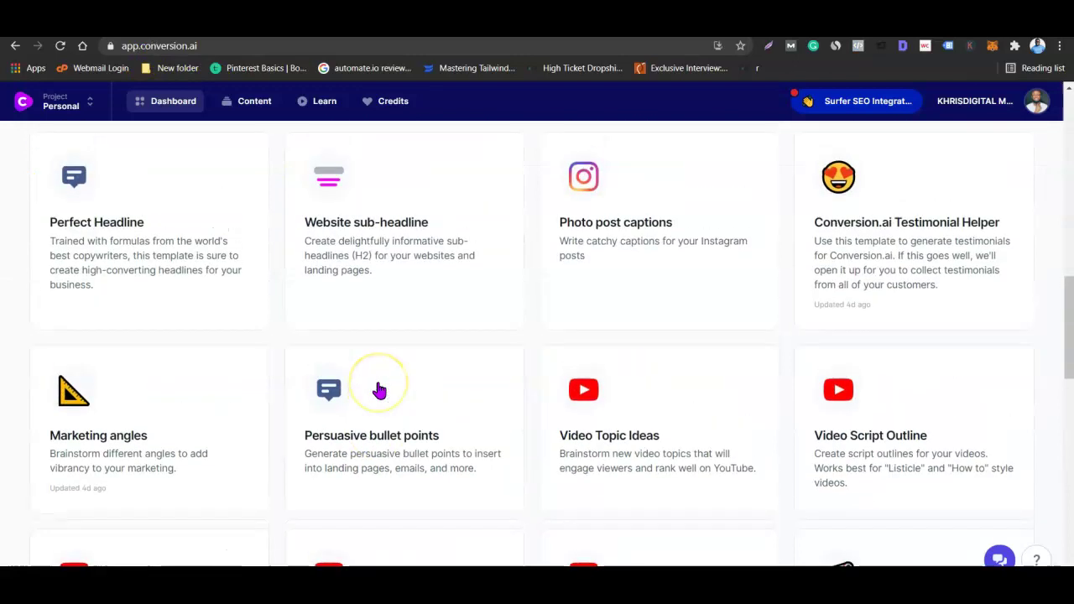
{"action": "scroll", "coordinate": [379, 390], "scroll_direction": "up", "scroll_amount": 10}
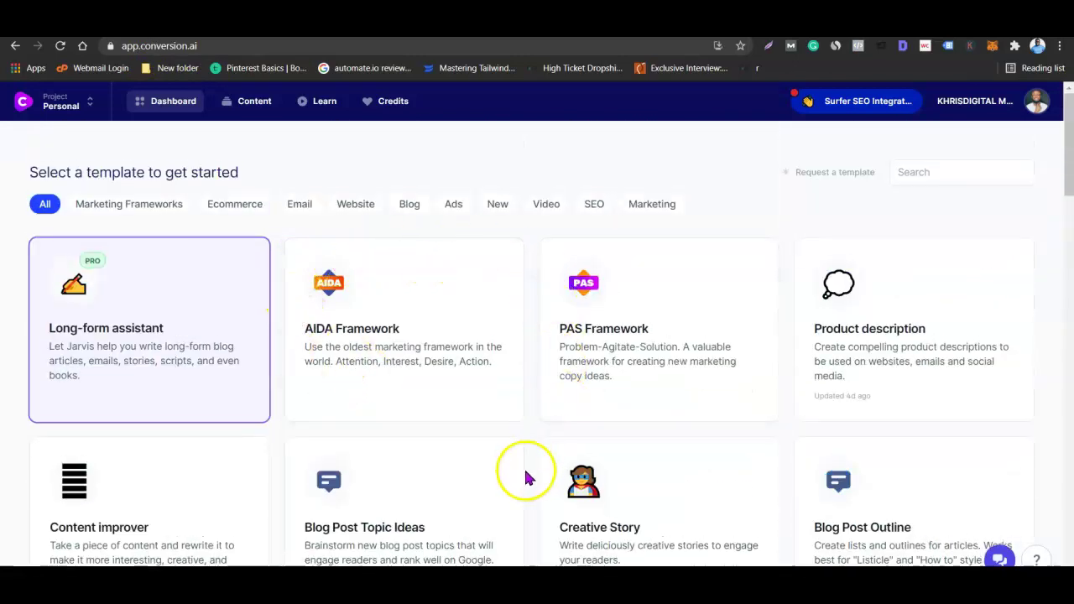
{"action": "scroll", "coordinate": [382, 525], "scroll_direction": "down", "scroll_amount": 3}
{"action": "scroll", "coordinate": [411, 474], "scroll_direction": "up", "scroll_amount": 2}
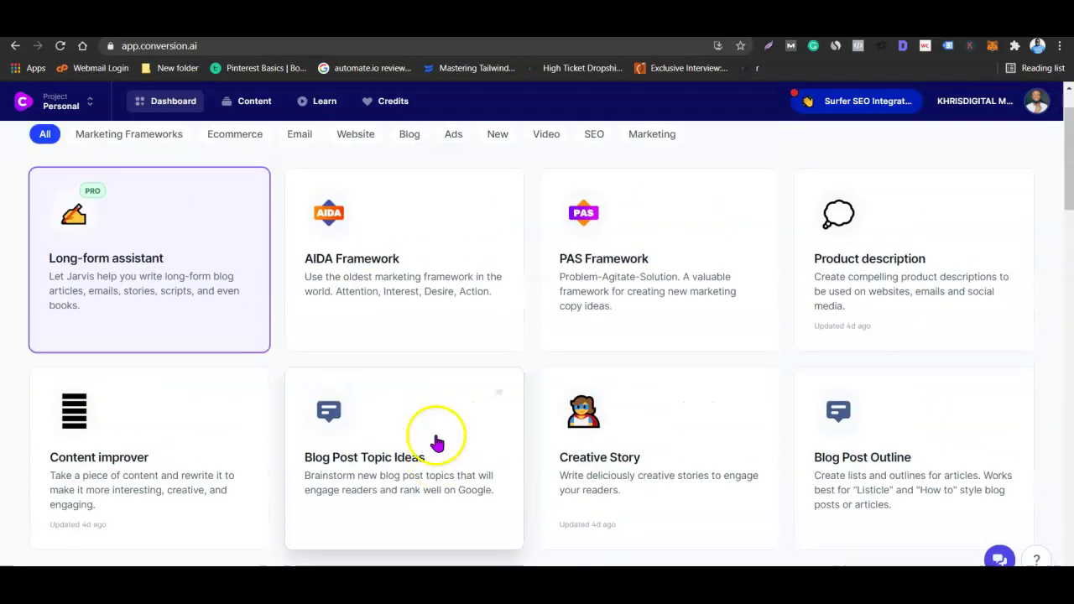
{"action": "scroll", "coordinate": [690, 360], "scroll_direction": "up", "scroll_amount": 1}
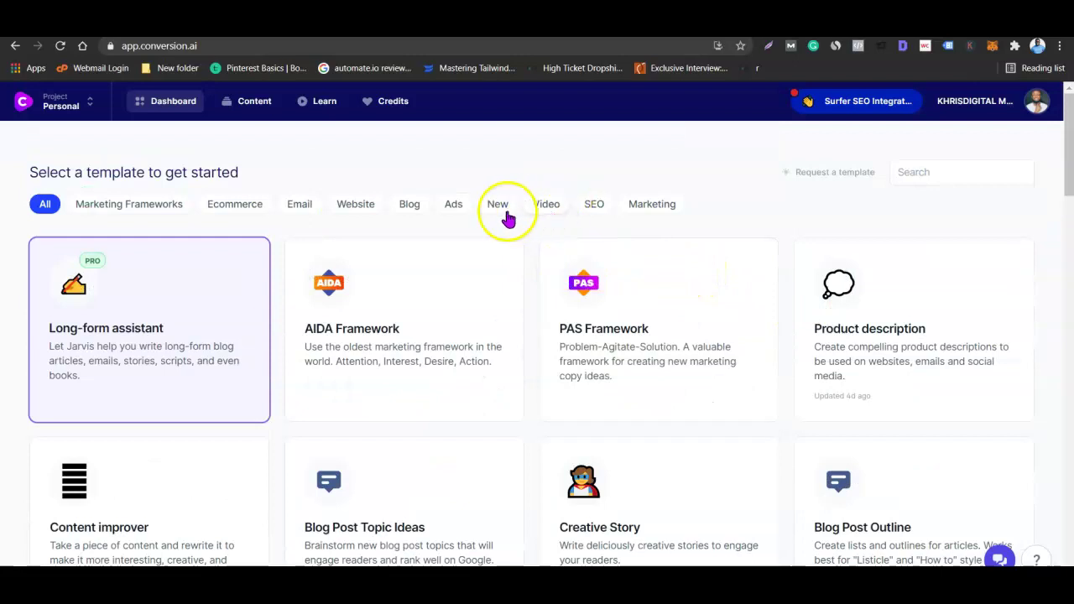
Filter to Blog templates, open Blog Post Intro Paragraph, and trash its old outputs.
{"action": "left_click", "coordinate": [412, 209]}
{"action": "scroll", "coordinate": [688, 493], "scroll_direction": "down", "scroll_amount": 1}
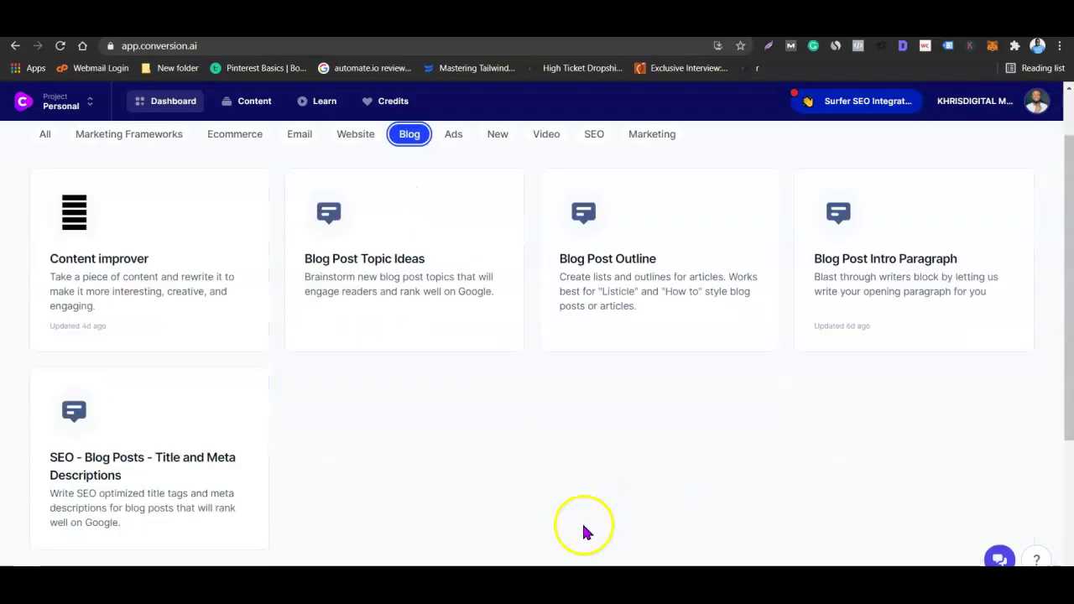
{"action": "left_click", "coordinate": [891, 282]}
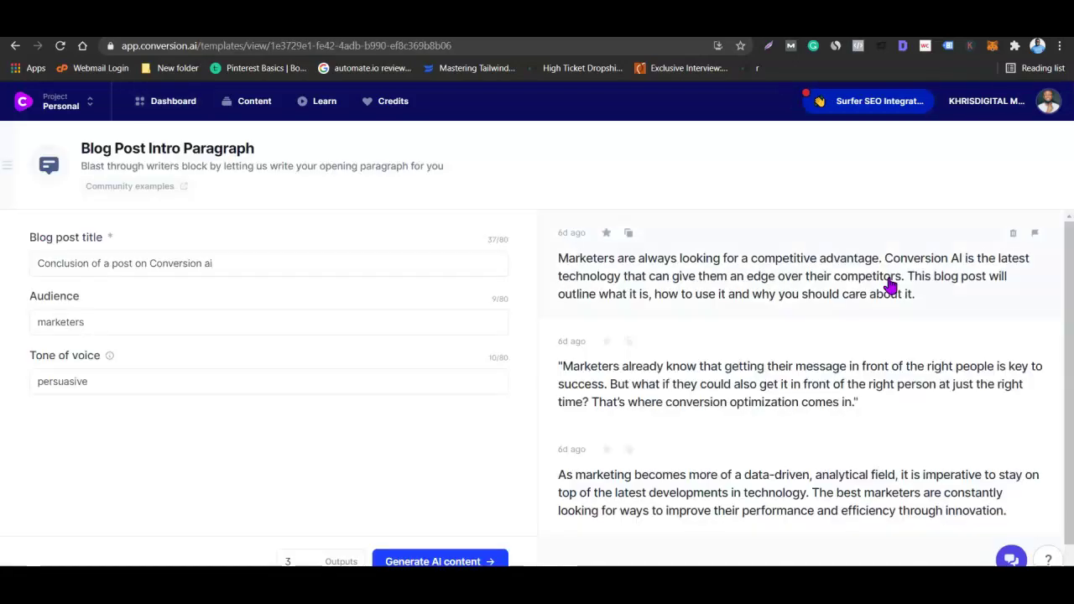
{"action": "left_click", "coordinate": [1014, 232]}
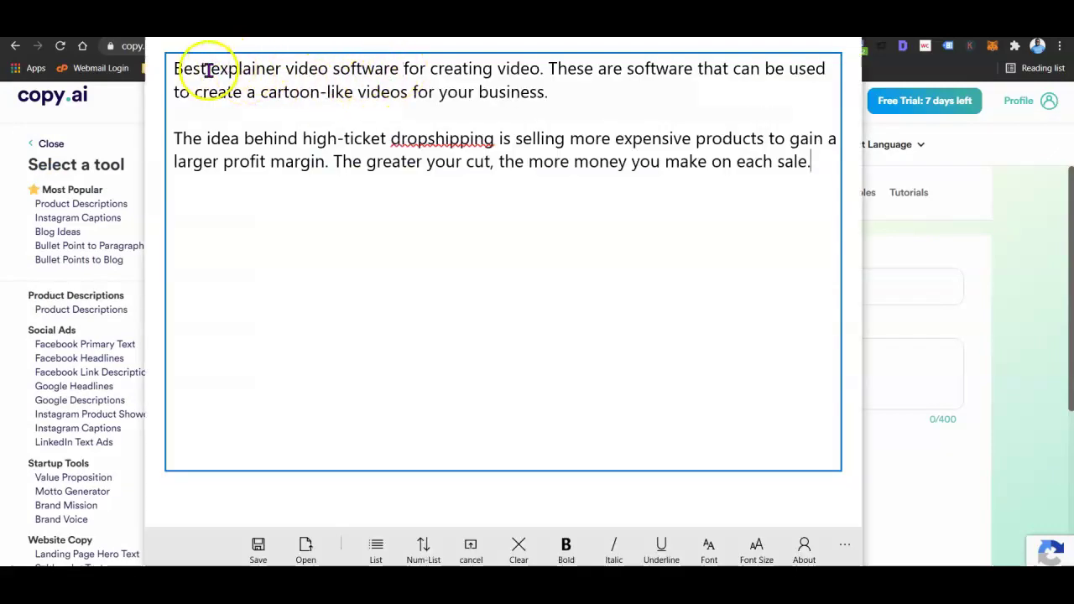
Paste 'Best explainer video software' from the notepad draft as the Copy.ai blog title.
{"action": "left_click_drag", "start_coordinate": [173, 68], "coordinate": [355, 66]}
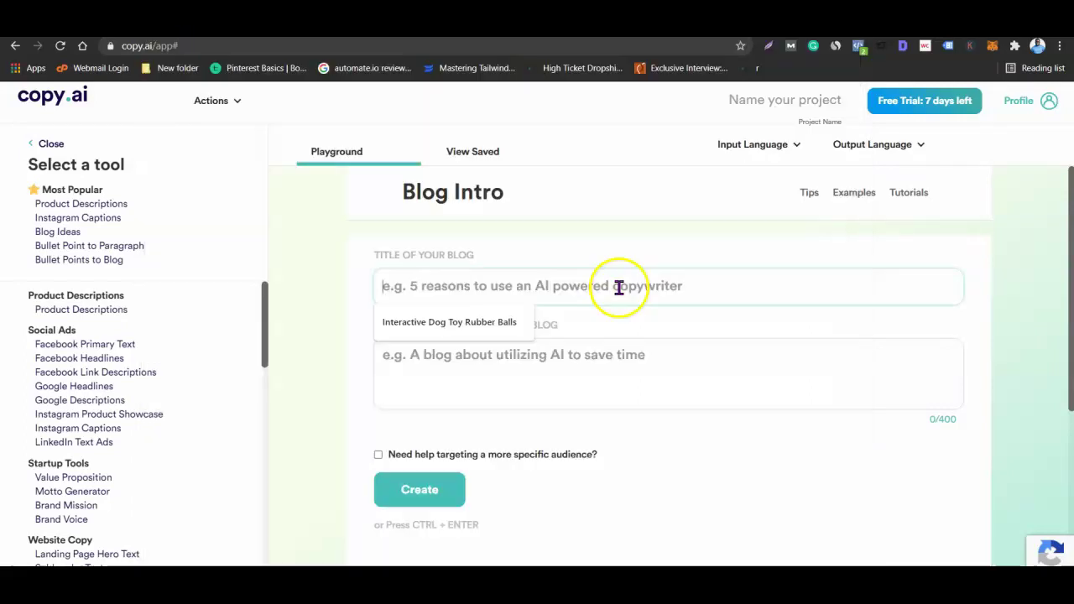
{"action": "type", "text": "Best explainer video software"}
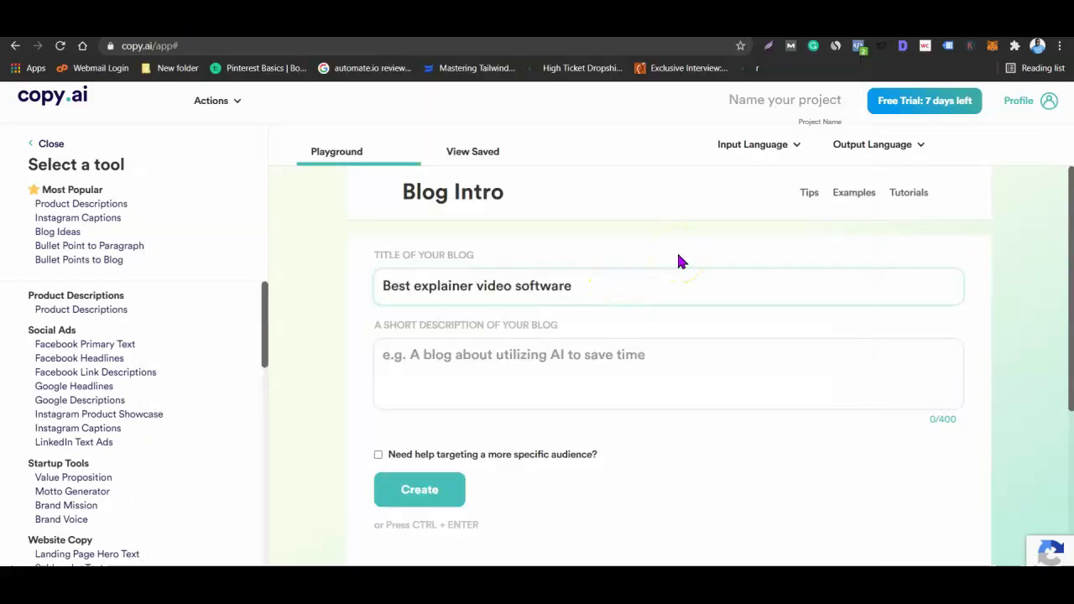
{"action": "left_click", "coordinate": [515, 375]}
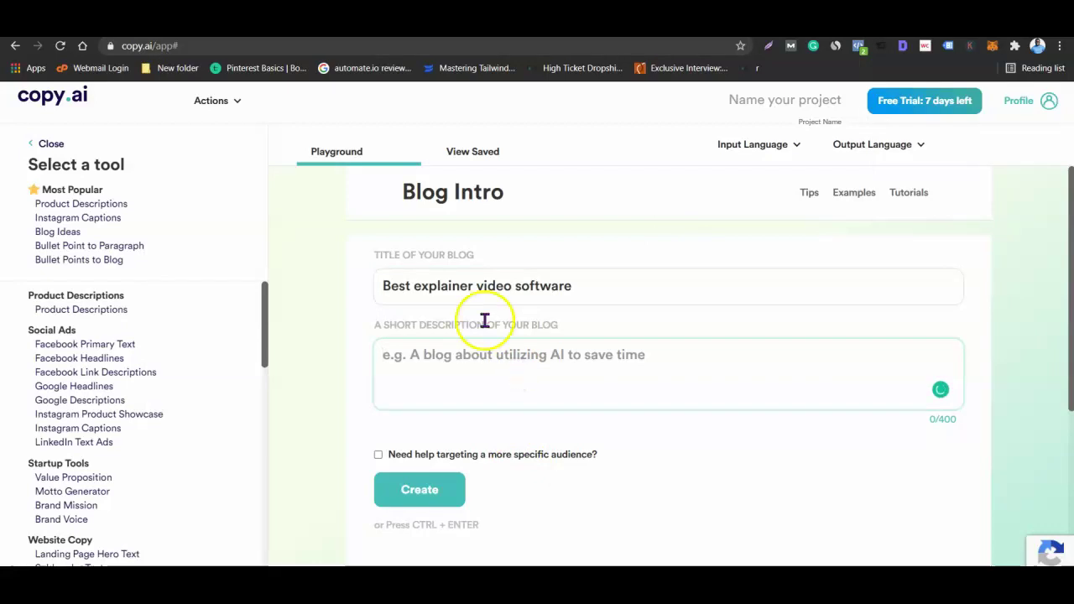
{"action": "key", "text": "alt+Tab"}
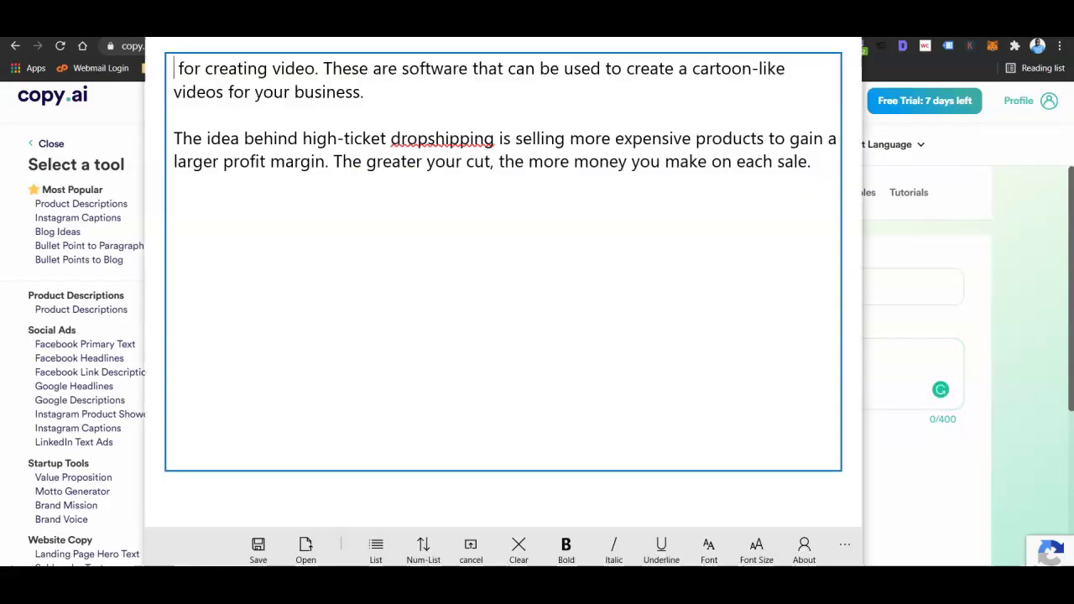
{"action": "type", "text": "Best explainer video software"}
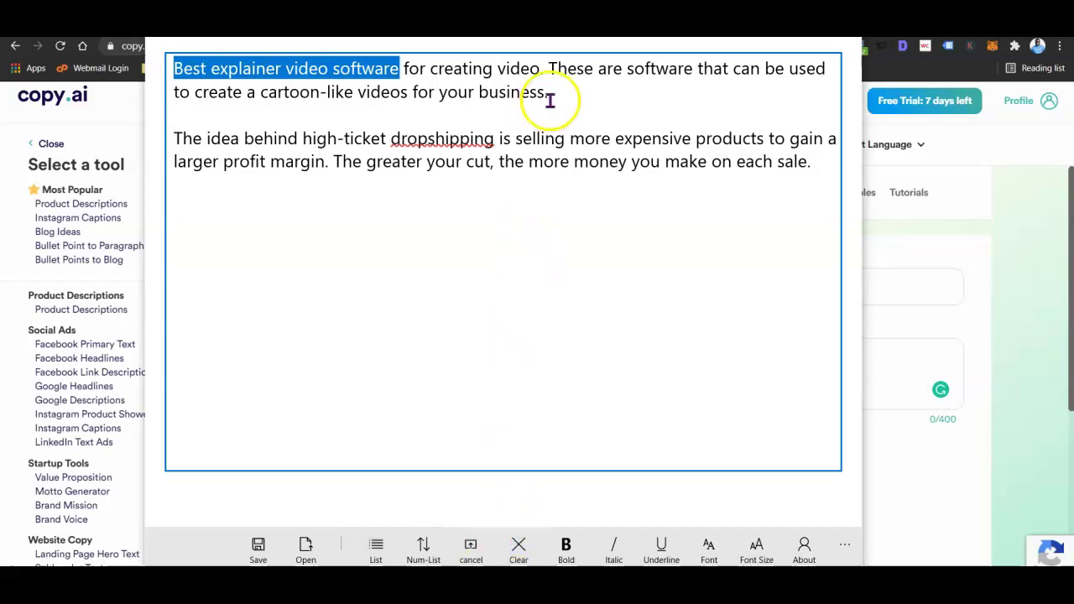
{"action": "left_click", "coordinate": [575, 99]}
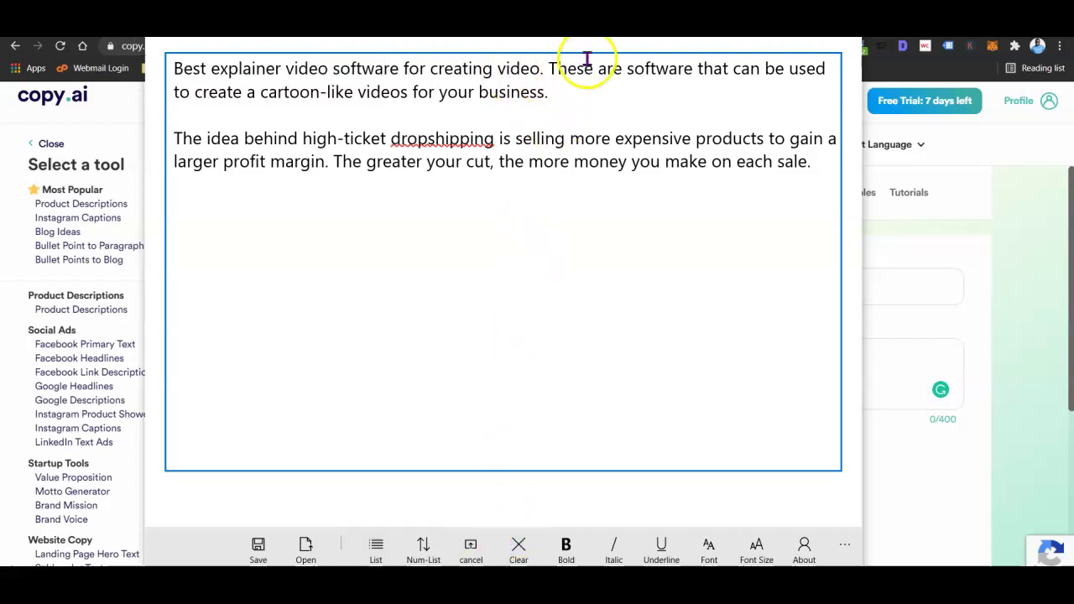
{"action": "key", "text": "Escape"}
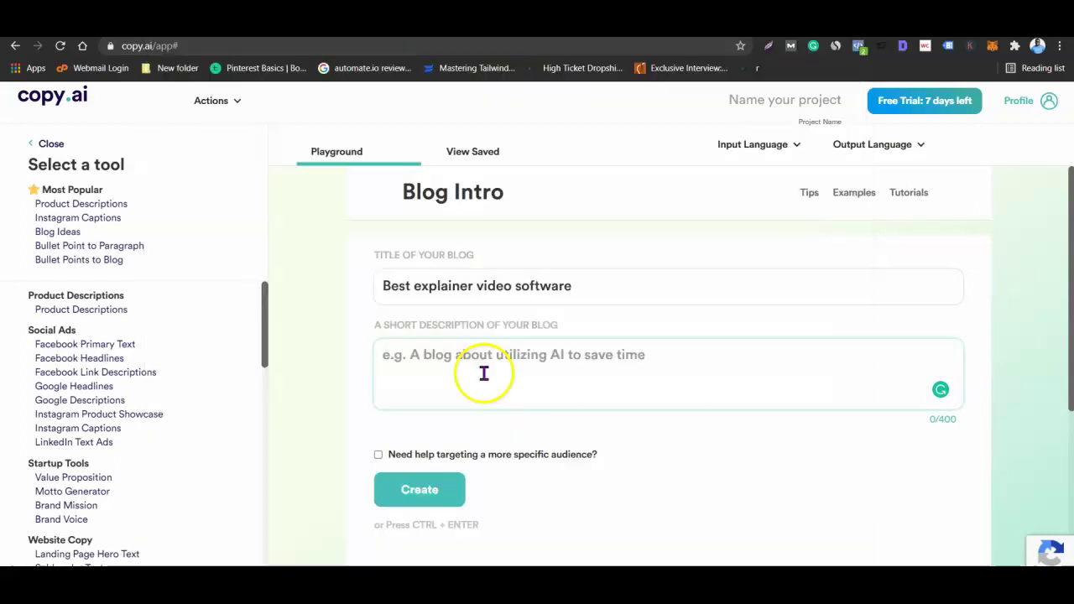
Paste the first draft paragraph as the description and accept the 'cartoon-like videos' fix.
{"action": "left_click", "coordinate": [482, 374]}
{"action": "type", "text": "Best explainer video software for creating video. These are software that can be used to create a cartoon-like videos for your business."}
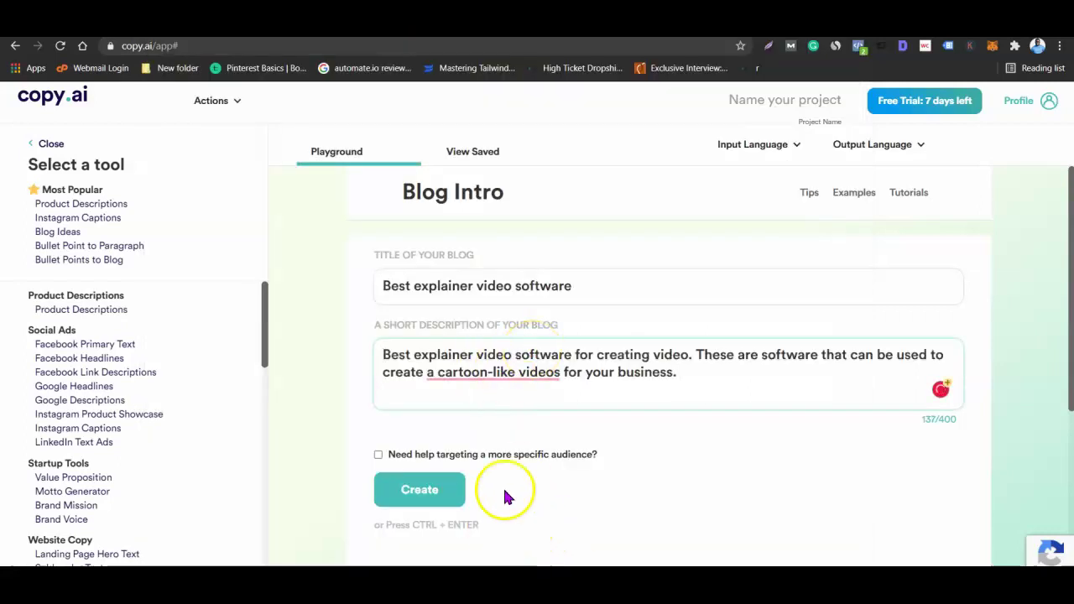
{"action": "mouse_move", "coordinate": [516, 377]}
{"action": "left_click", "coordinate": [391, 513]}
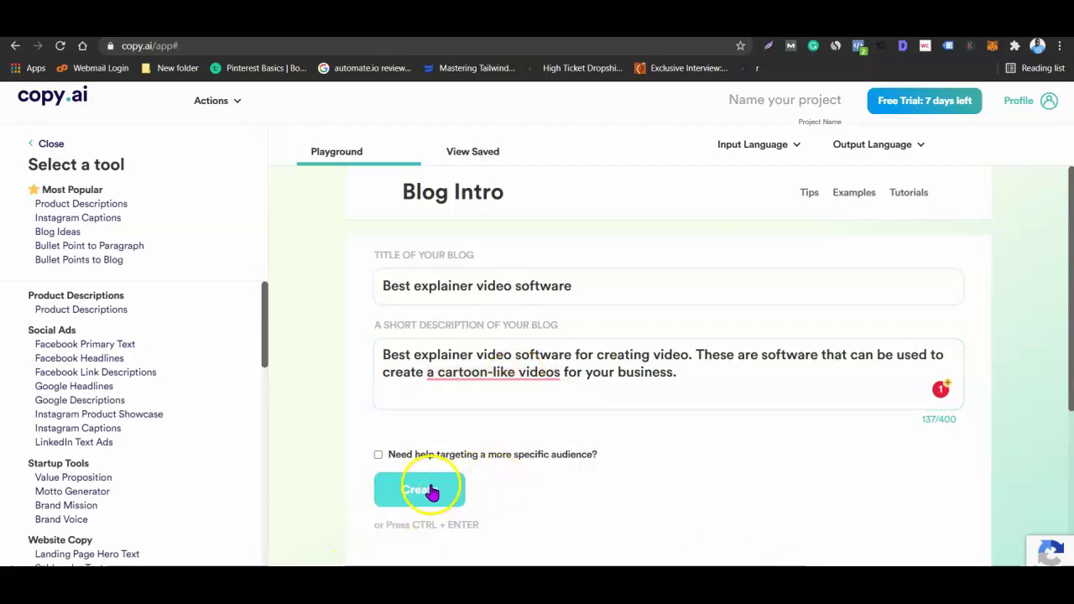
{"action": "mouse_move", "coordinate": [495, 370]}
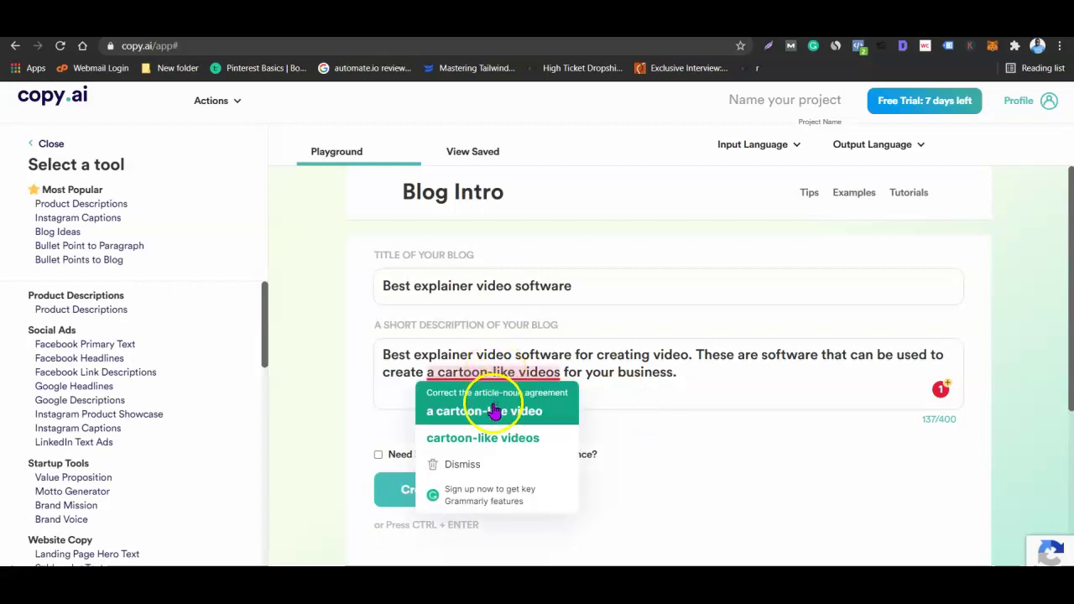
{"action": "left_click", "coordinate": [487, 437]}
Turn off specific-audience targeting and scroll back up to the blog title.
{"action": "left_click", "coordinate": [712, 456]}
{"action": "scroll", "coordinate": [604, 437], "scroll_direction": "down", "scroll_amount": 1}
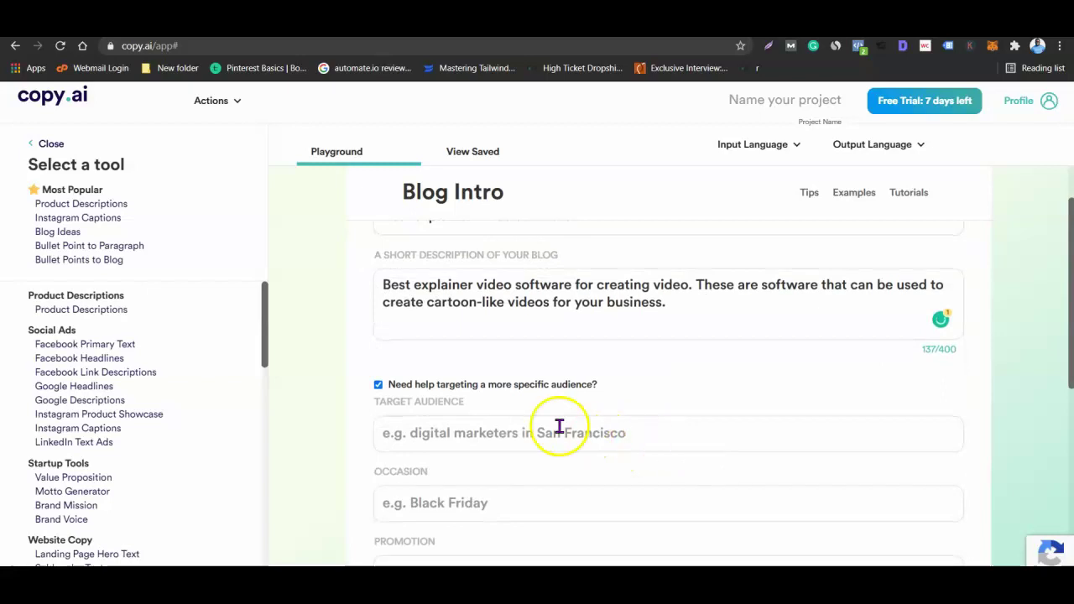
{"action": "left_click", "coordinate": [377, 384]}
{"action": "left_click", "coordinate": [378, 384]}
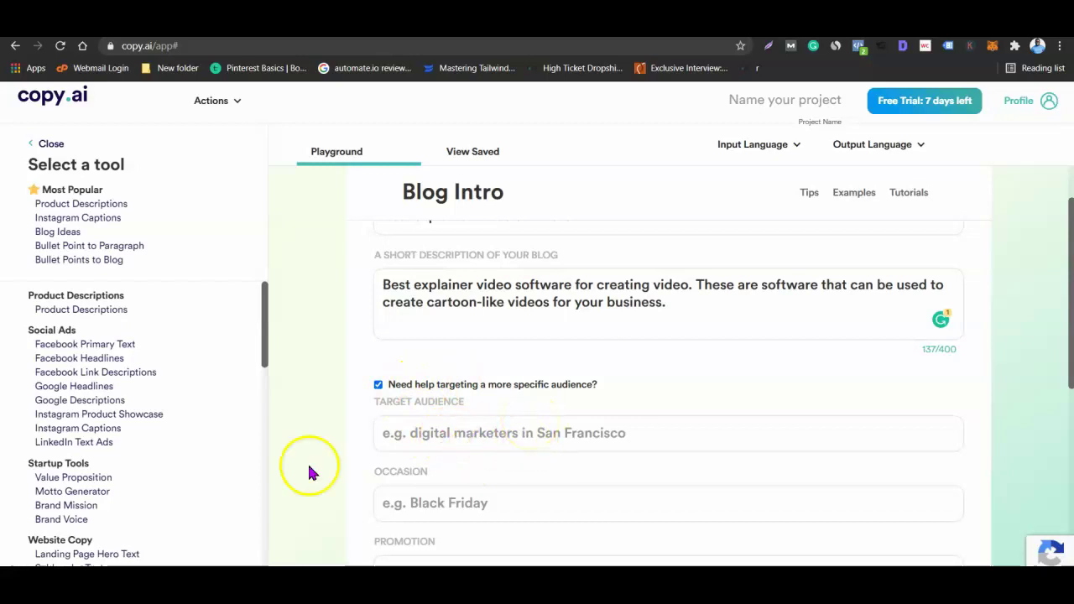
{"action": "left_click", "coordinate": [378, 385]}
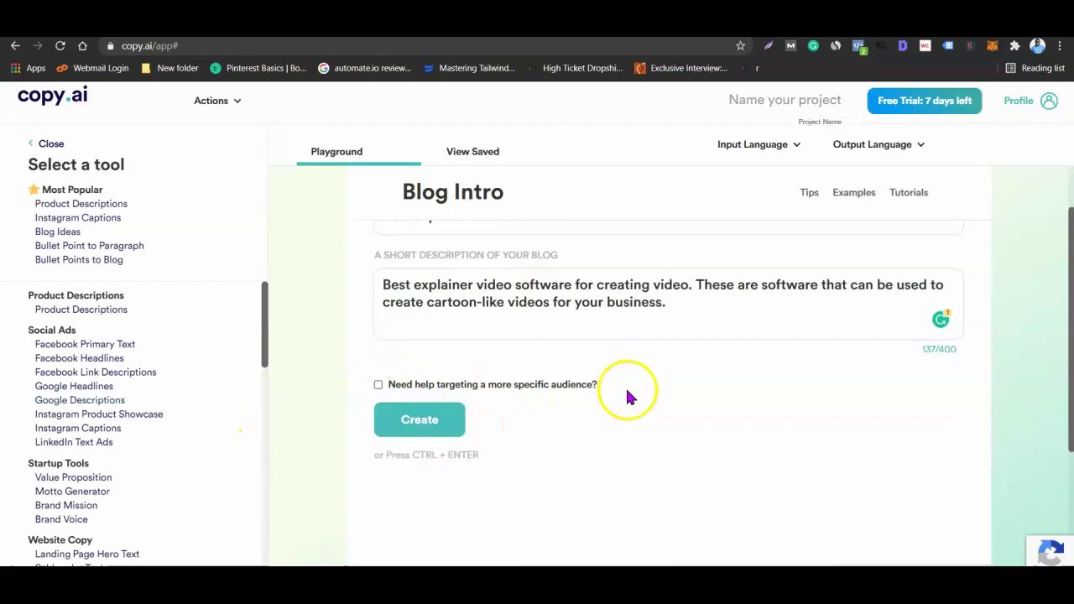
{"action": "scroll", "coordinate": [780, 379], "scroll_direction": "up", "scroll_amount": 1}
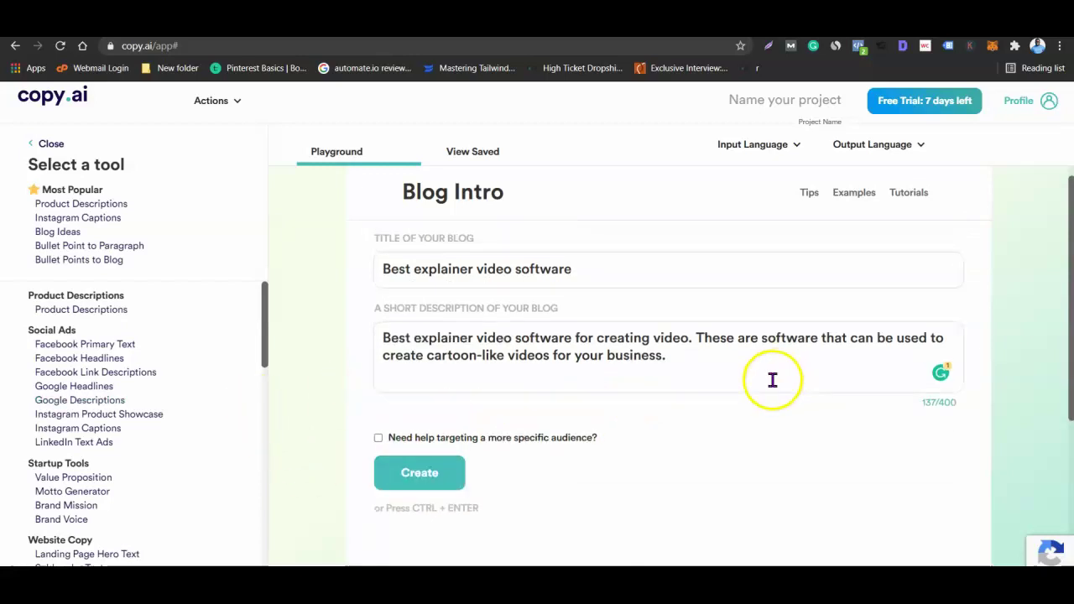
Generate the explainer-video blog intros, review them, and move to the Conversion.ai tab.
{"action": "left_click", "coordinate": [430, 491]}
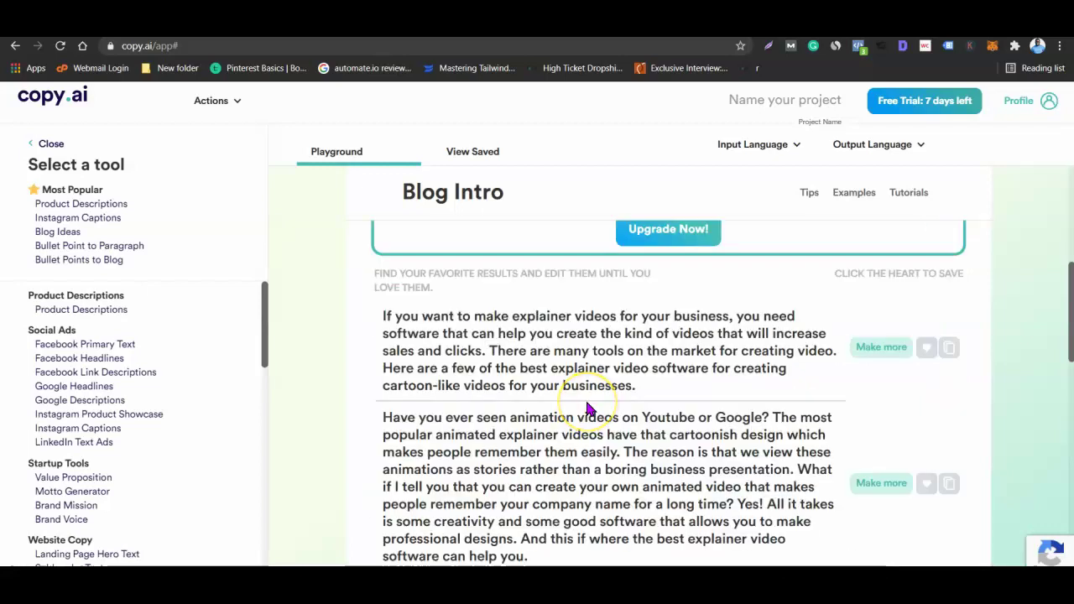
{"action": "scroll", "coordinate": [587, 404], "scroll_direction": "up", "scroll_amount": 2}
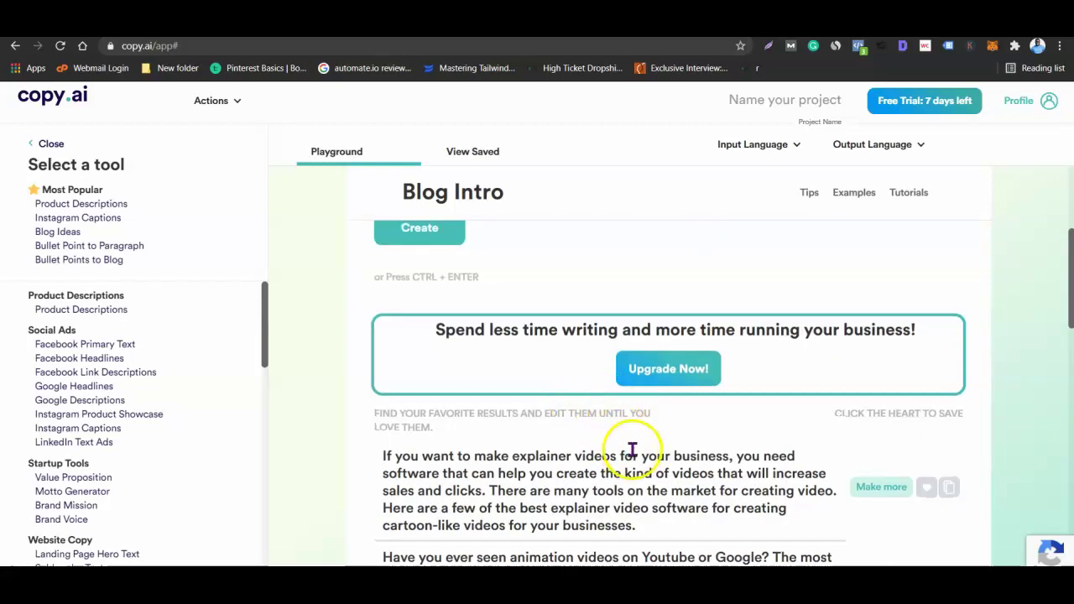
{"action": "scroll", "coordinate": [663, 453], "scroll_direction": "down", "scroll_amount": 1}
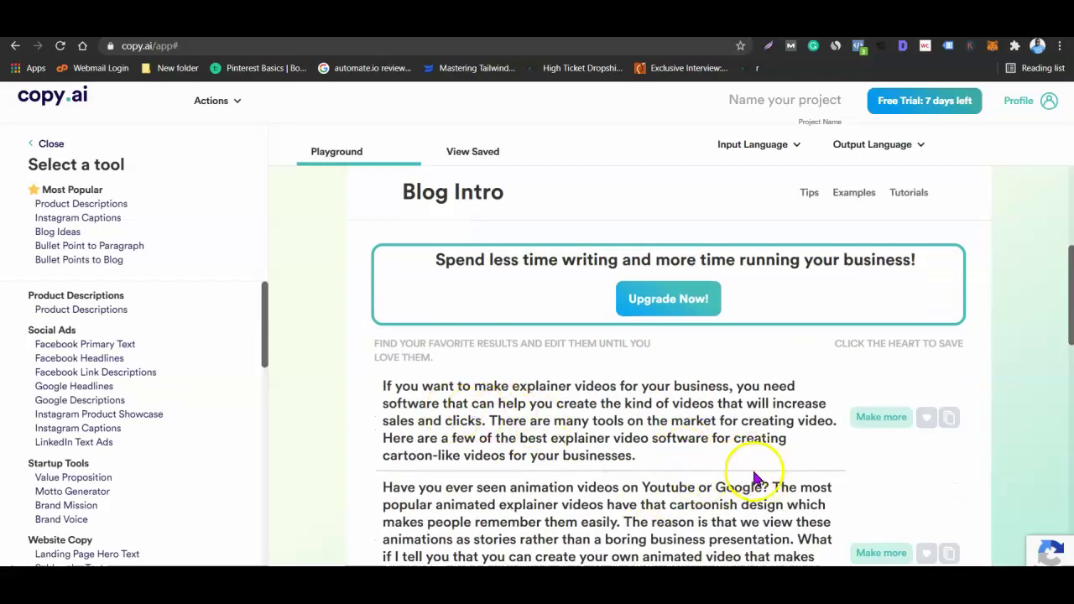
{"action": "scroll", "coordinate": [425, 423], "scroll_direction": "up", "scroll_amount": 2}
{"action": "scroll", "coordinate": [444, 437], "scroll_direction": "up", "scroll_amount": 2}
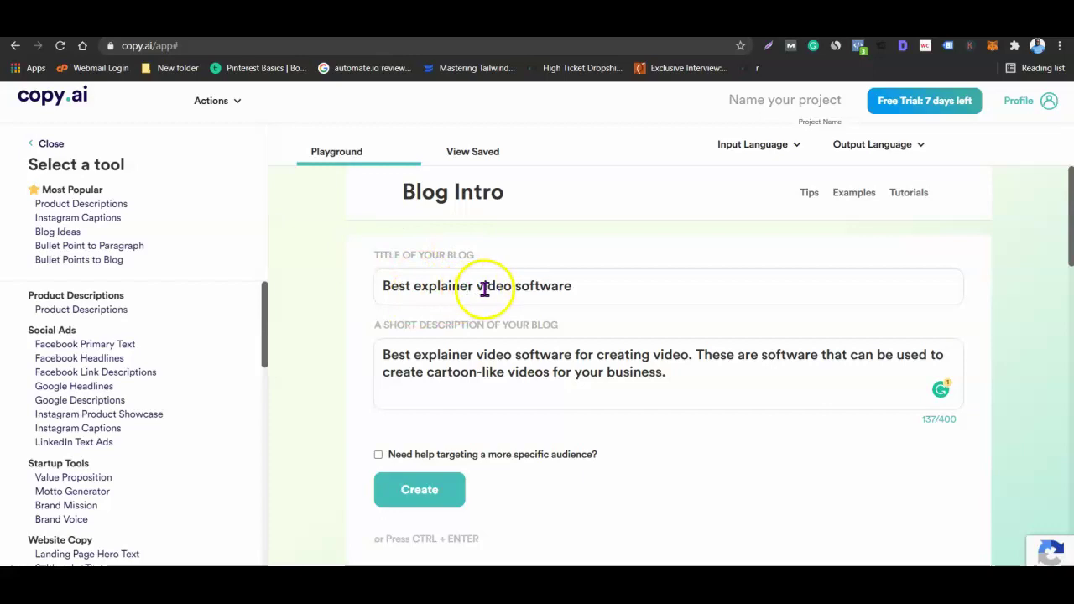
{"action": "scroll", "coordinate": [585, 292], "scroll_direction": "down", "scroll_amount": 3}
{"action": "scroll", "coordinate": [585, 296], "scroll_direction": "down", "scroll_amount": 2}
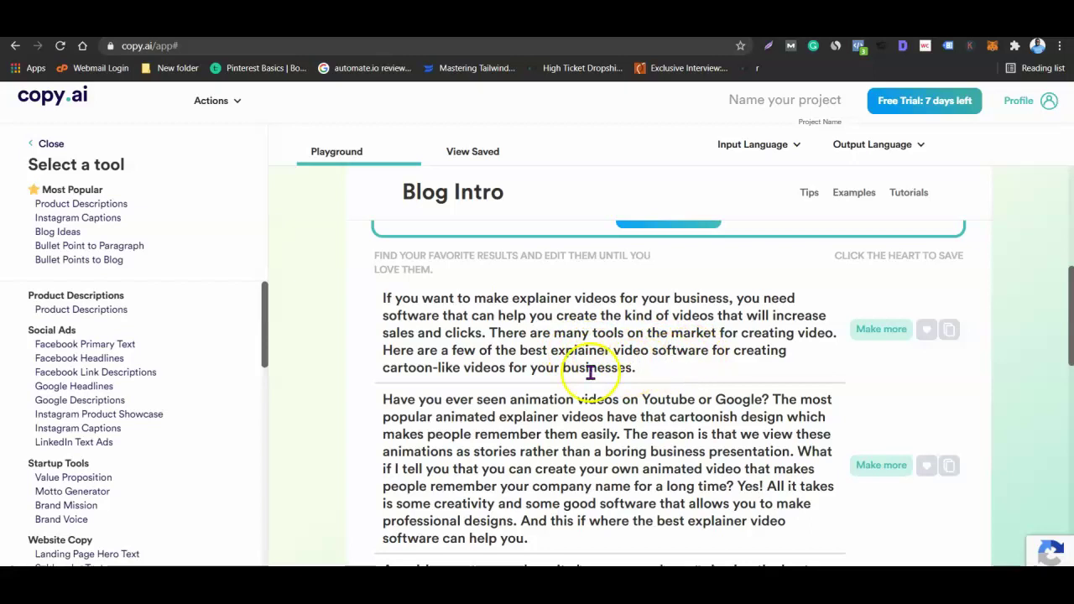
{"action": "scroll", "coordinate": [560, 367], "scroll_direction": "down", "scroll_amount": 1}
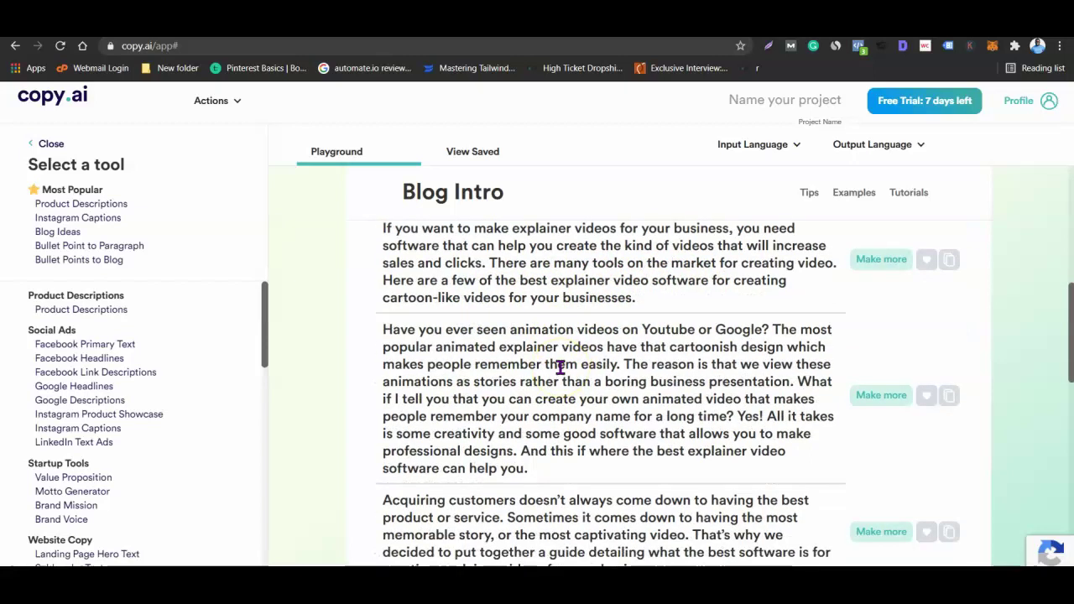
{"action": "scroll", "coordinate": [534, 379], "scroll_direction": "down", "scroll_amount": 1}
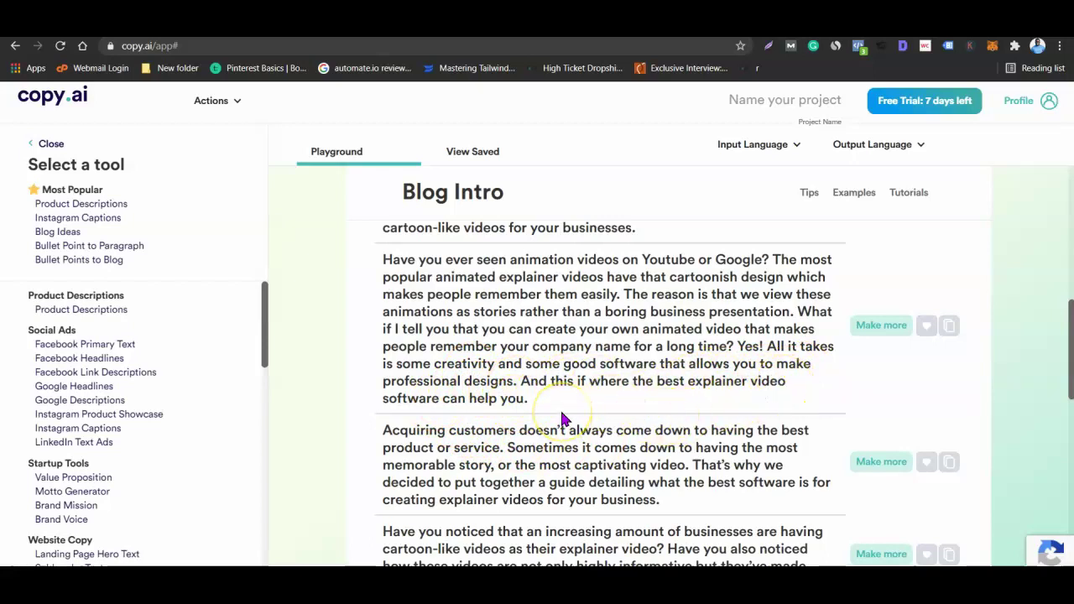
{"action": "scroll", "coordinate": [565, 418], "scroll_direction": "up", "scroll_amount": 1}
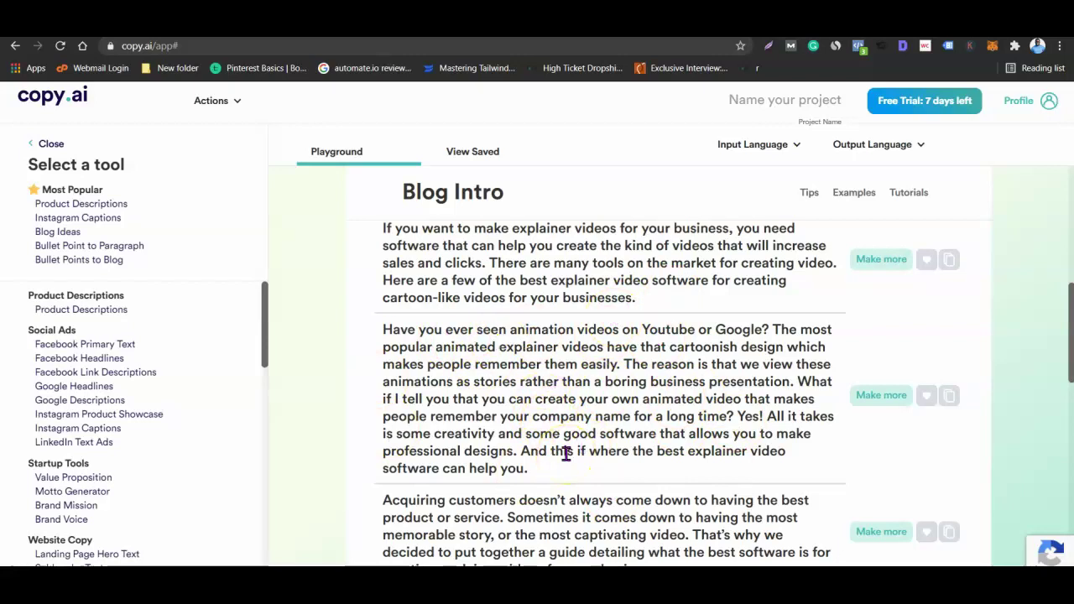
{"action": "scroll", "coordinate": [702, 403], "scroll_direction": "down", "scroll_amount": 2}
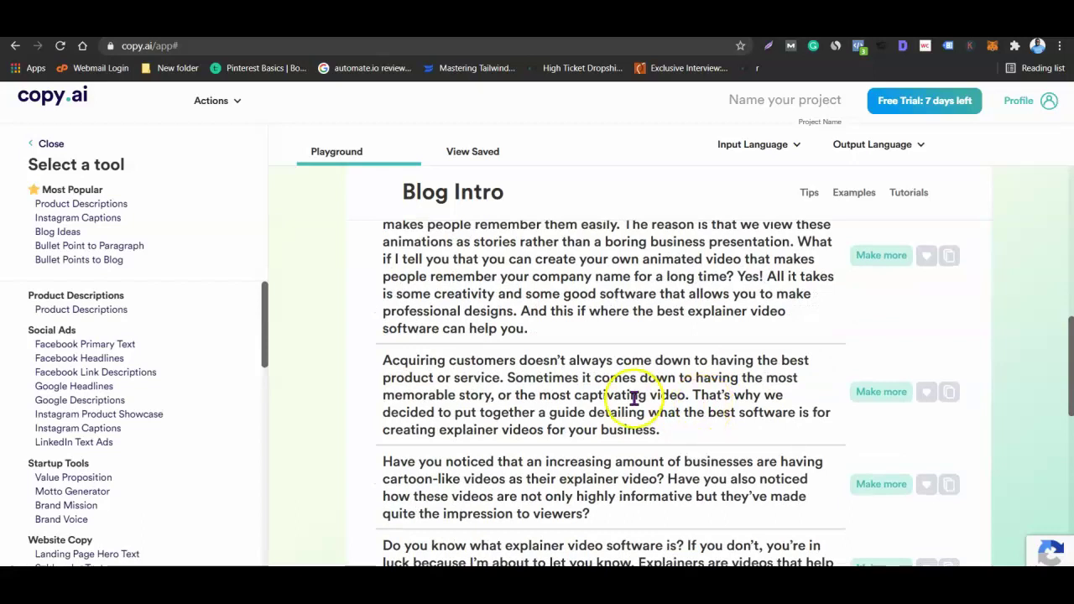
{"action": "key", "text": "ctrl+Tab"}
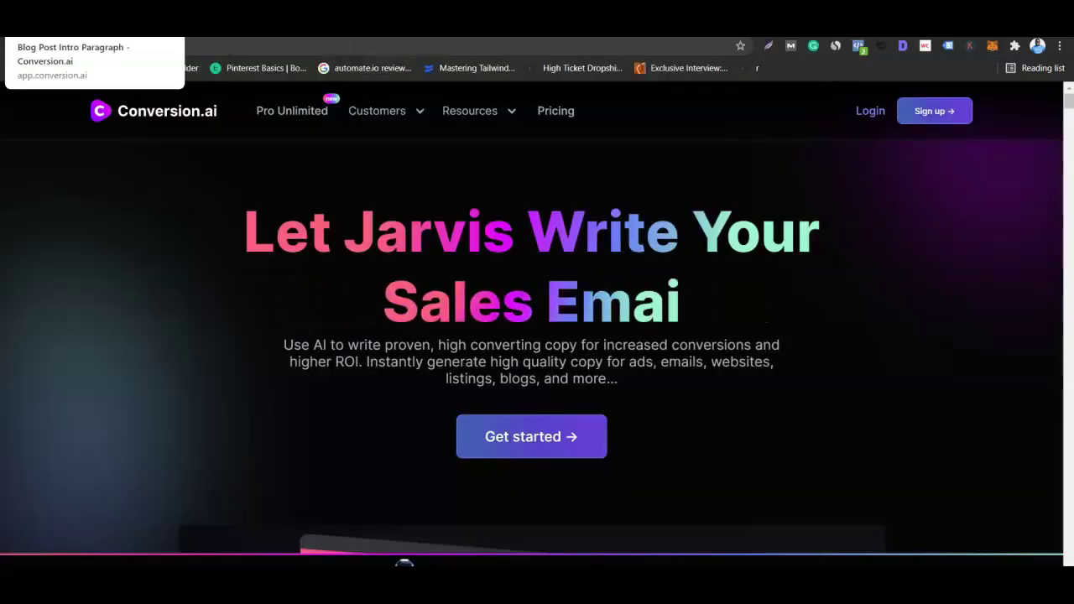
Replace the Conversion.ai blog post title with 'Best explainer video software' copied from the notes.
{"action": "left_click", "coordinate": [117, 25]}
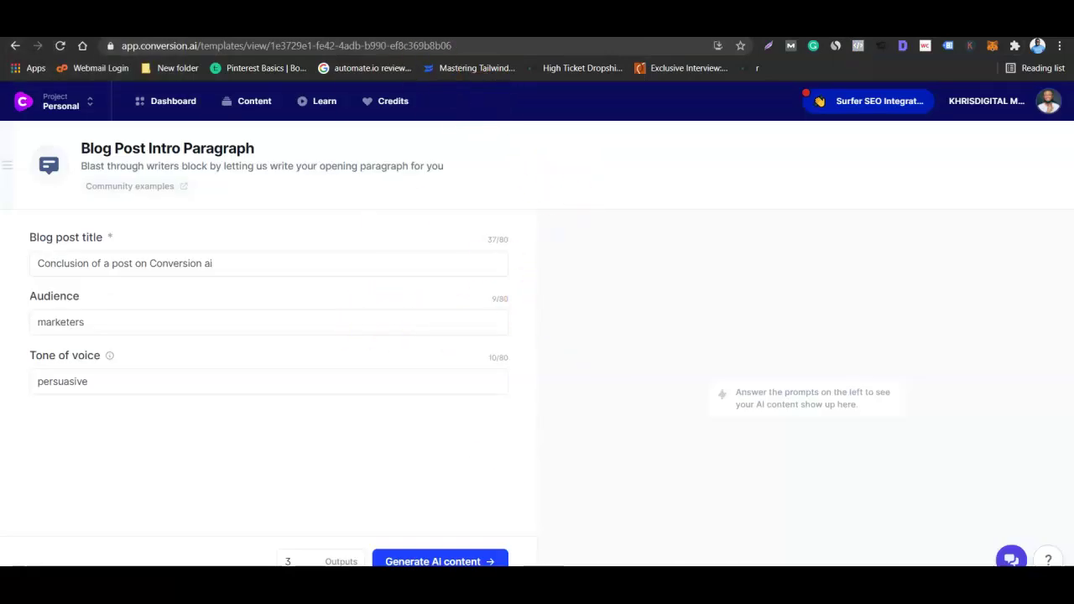
{"action": "key", "text": "alt+Tab"}
{"action": "left_click", "coordinate": [456, 139]}
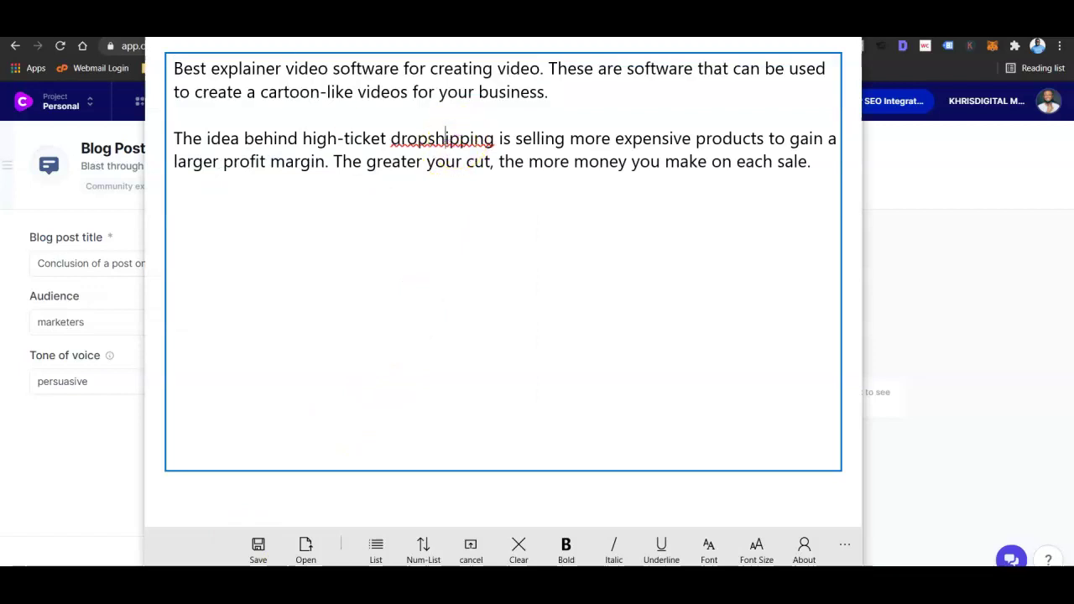
{"action": "left_click_drag", "start_coordinate": [176, 69], "coordinate": [399, 67]}
{"action": "key", "text": "ctrl+c"}
{"action": "key", "text": "alt+Tab"}
{"action": "triple_click", "coordinate": [55, 264]}
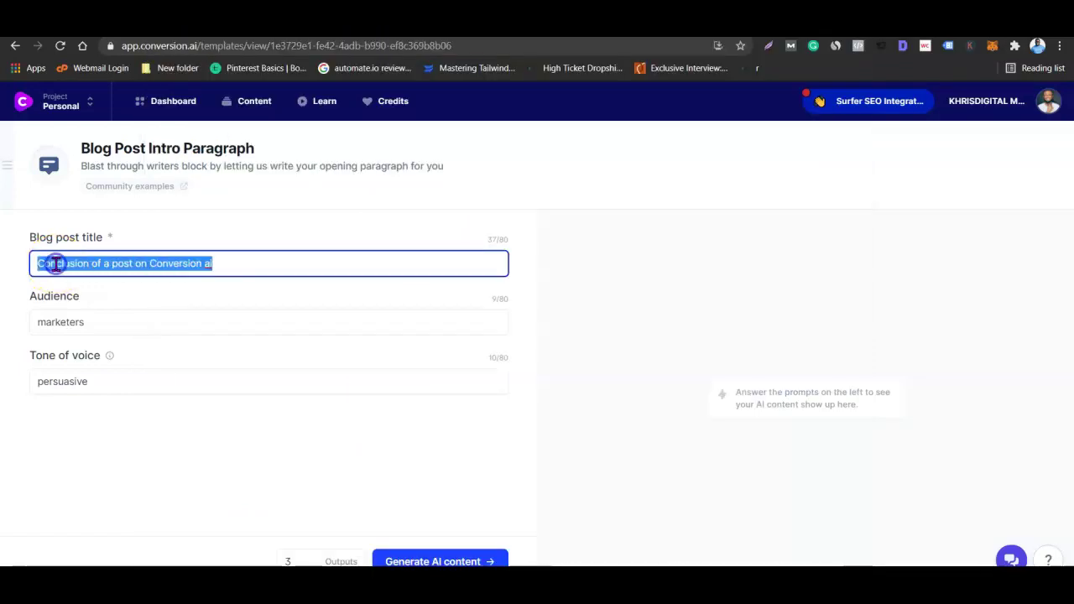
{"action": "key", "text": "ctrl+v"}
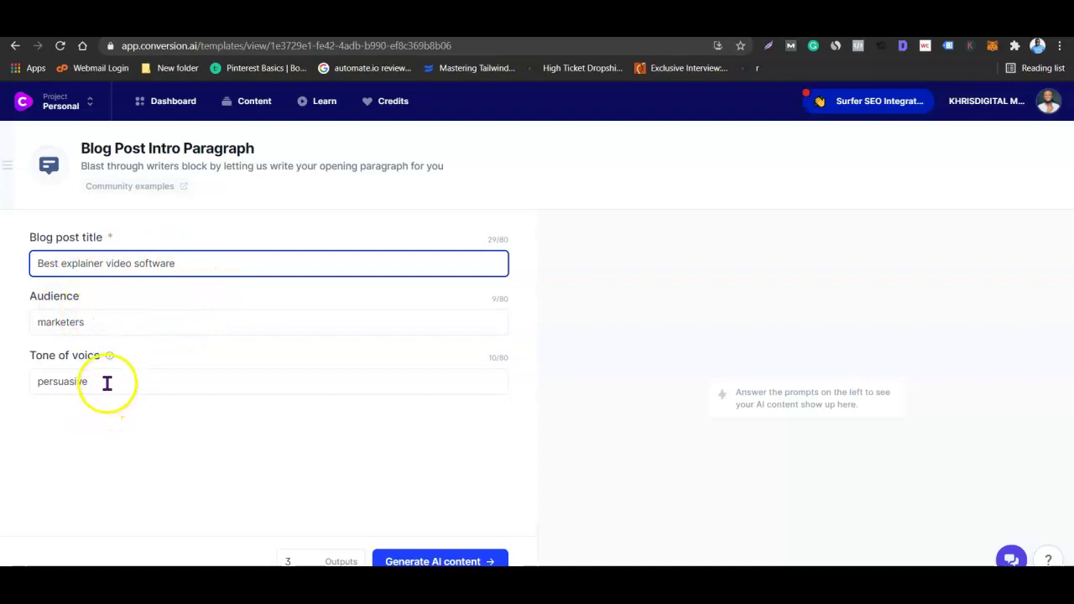
{"action": "left_click", "coordinate": [168, 484]}
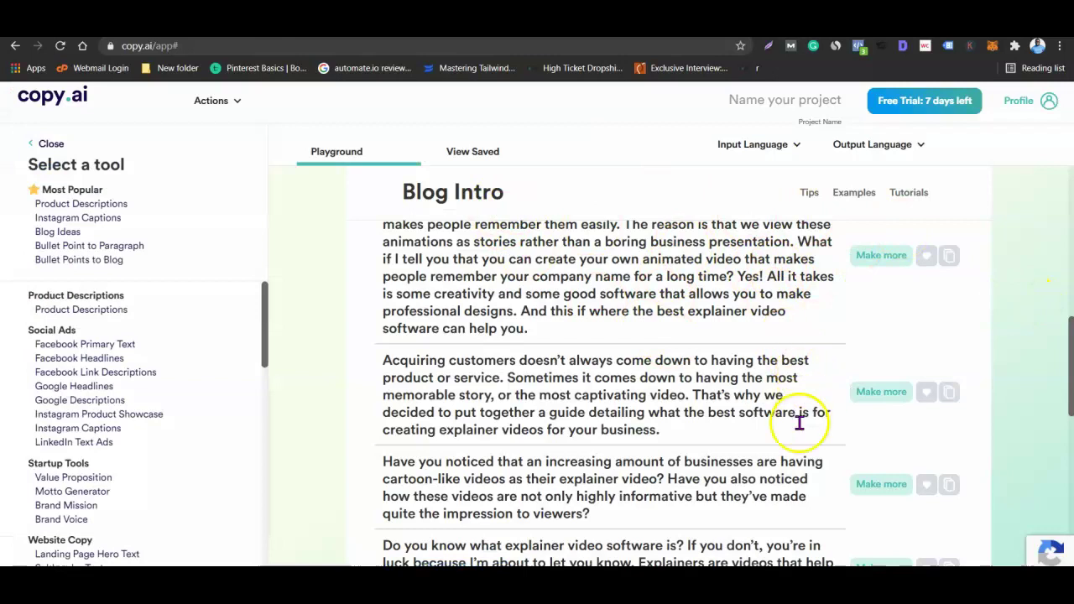
{"action": "scroll", "coordinate": [746, 540], "scroll_direction": "down", "scroll_amount": 5}
{"action": "scroll", "coordinate": [748, 528], "scroll_direction": "down", "scroll_amount": 5}
{"action": "scroll", "coordinate": [756, 516], "scroll_direction": "up", "scroll_amount": 5}
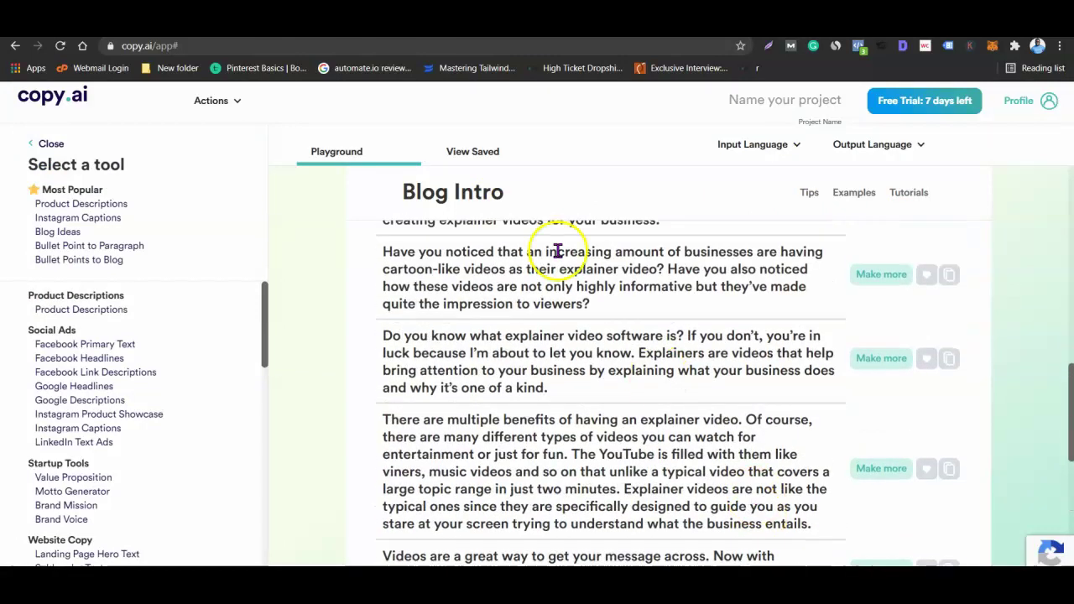
{"action": "scroll", "coordinate": [730, 420], "scroll_direction": "down", "scroll_amount": 7}
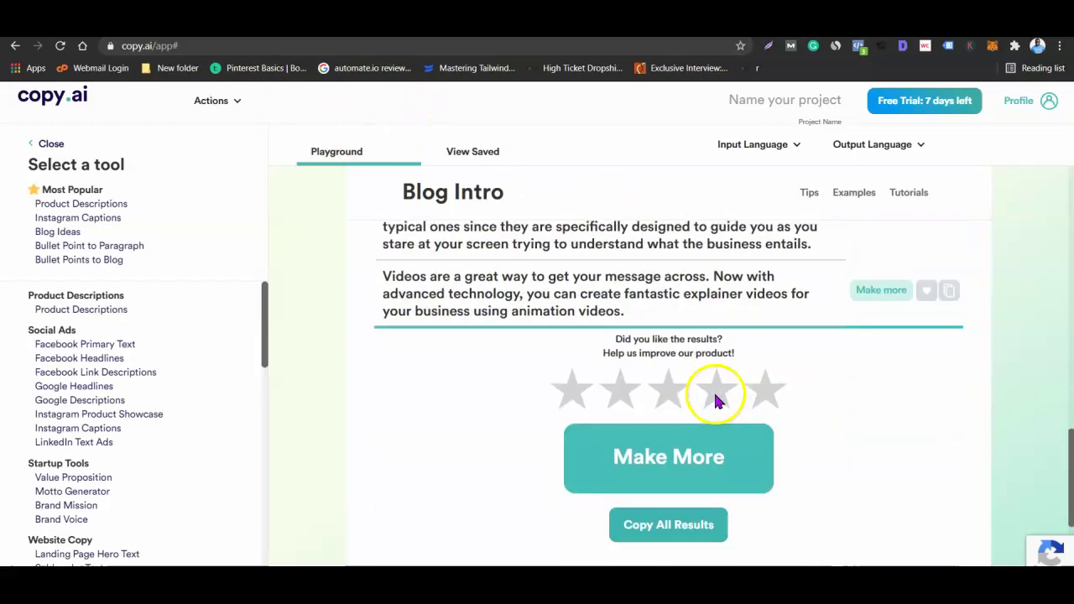
{"action": "scroll", "coordinate": [716, 401], "scroll_direction": "up", "scroll_amount": 5}
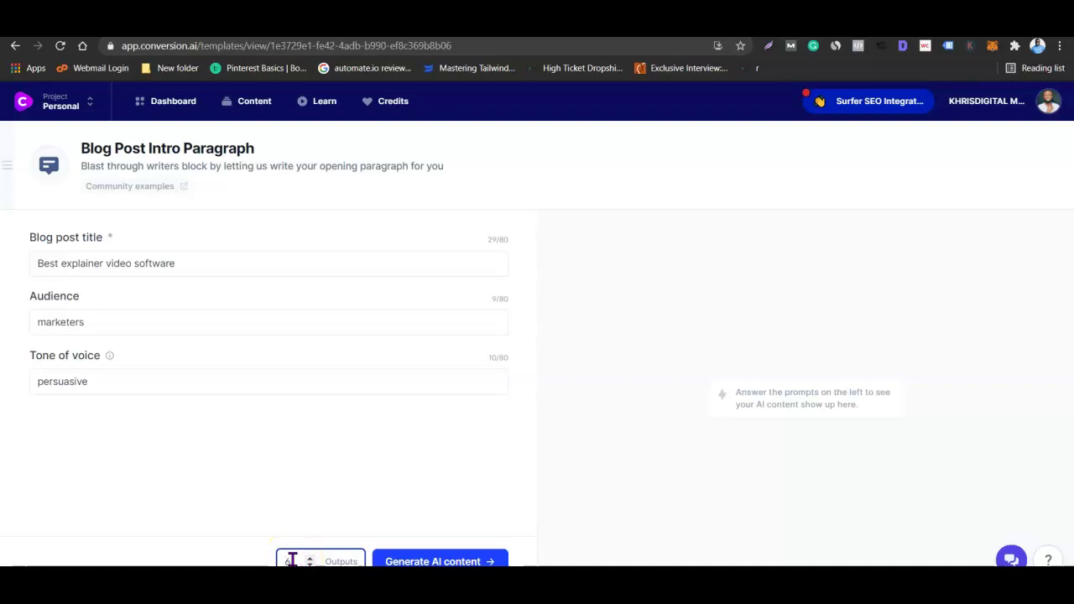
Set the output count to 6, generate intro paragraphs, and review the results.
{"action": "left_click", "coordinate": [200, 445]}
{"action": "left_click", "coordinate": [434, 560]}
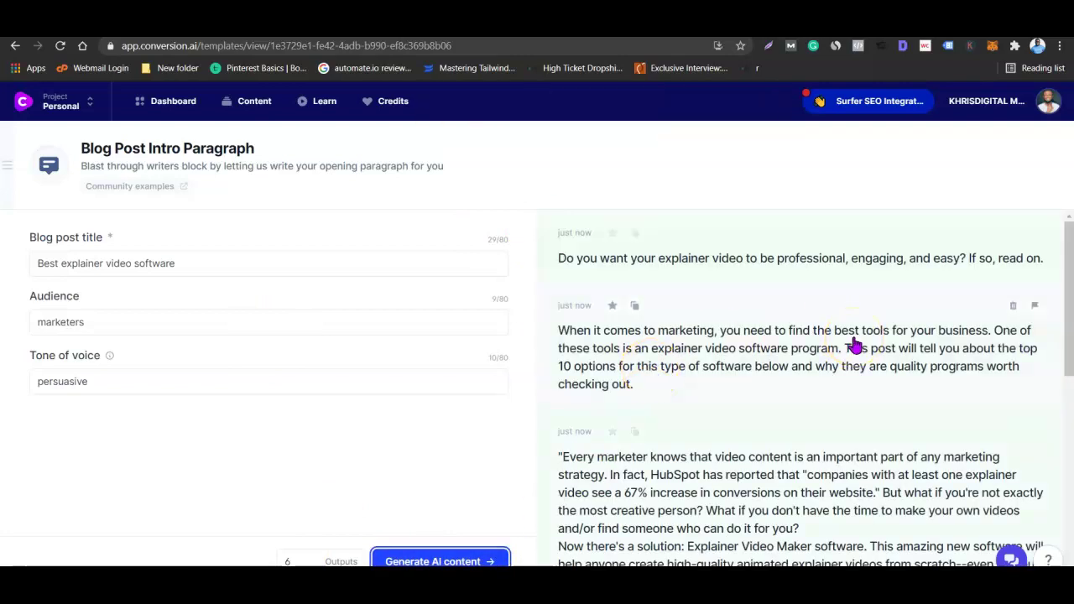
{"action": "scroll", "coordinate": [796, 360], "scroll_direction": "down", "scroll_amount": 2}
{"action": "scroll", "coordinate": [792, 427], "scroll_direction": "up", "scroll_amount": 2}
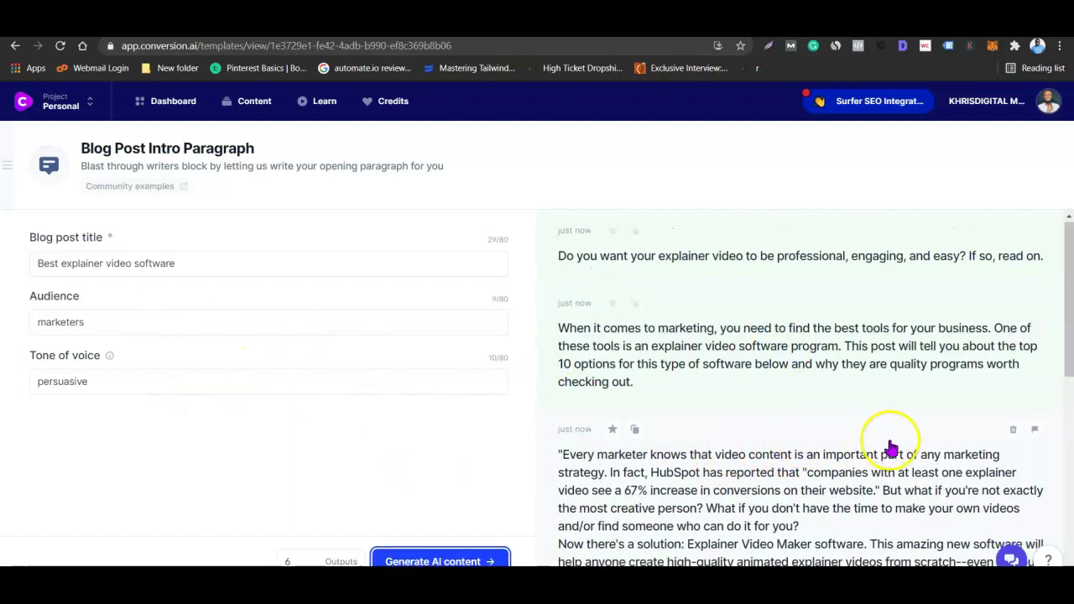
{"action": "scroll", "coordinate": [887, 445], "scroll_direction": "down", "scroll_amount": 10}
{"action": "scroll", "coordinate": [891, 449], "scroll_direction": "up", "scroll_amount": 8}
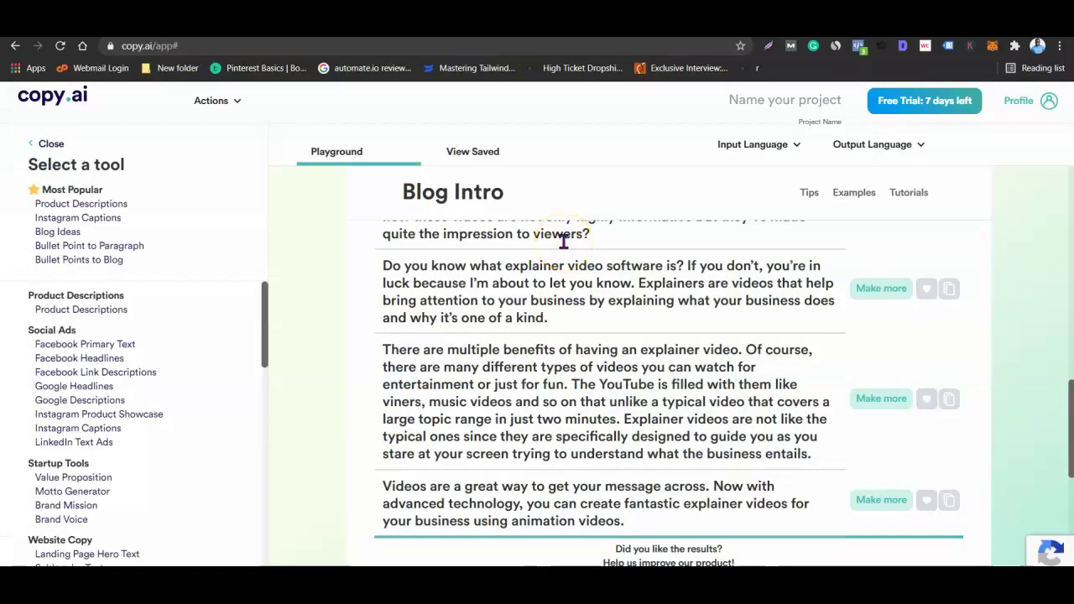
{"action": "scroll", "coordinate": [635, 352], "scroll_direction": "up", "scroll_amount": 1}
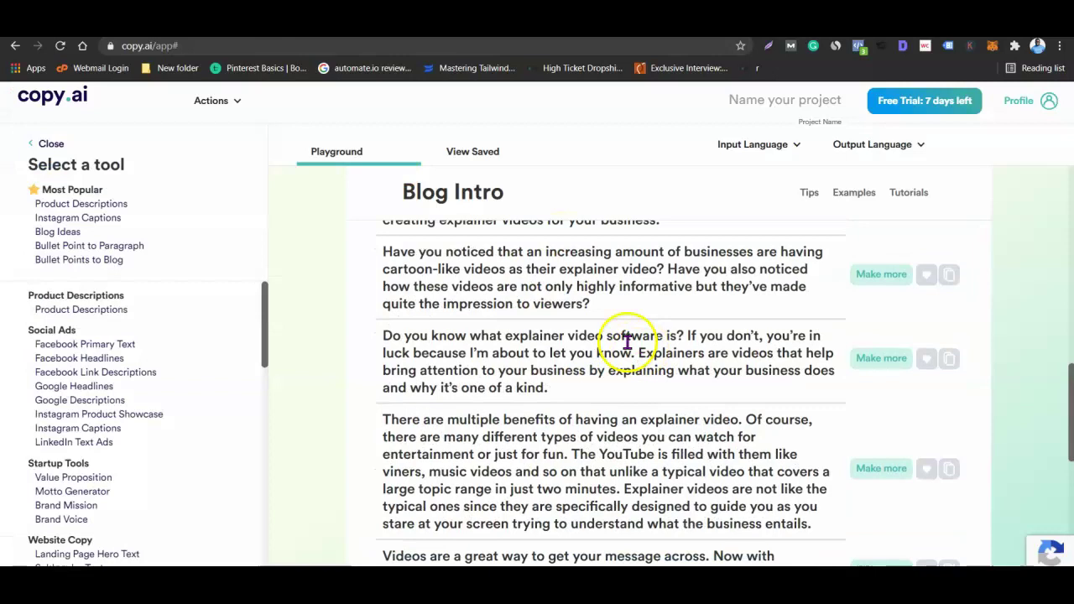
{"action": "scroll", "coordinate": [497, 334], "scroll_direction": "up", "scroll_amount": 1}
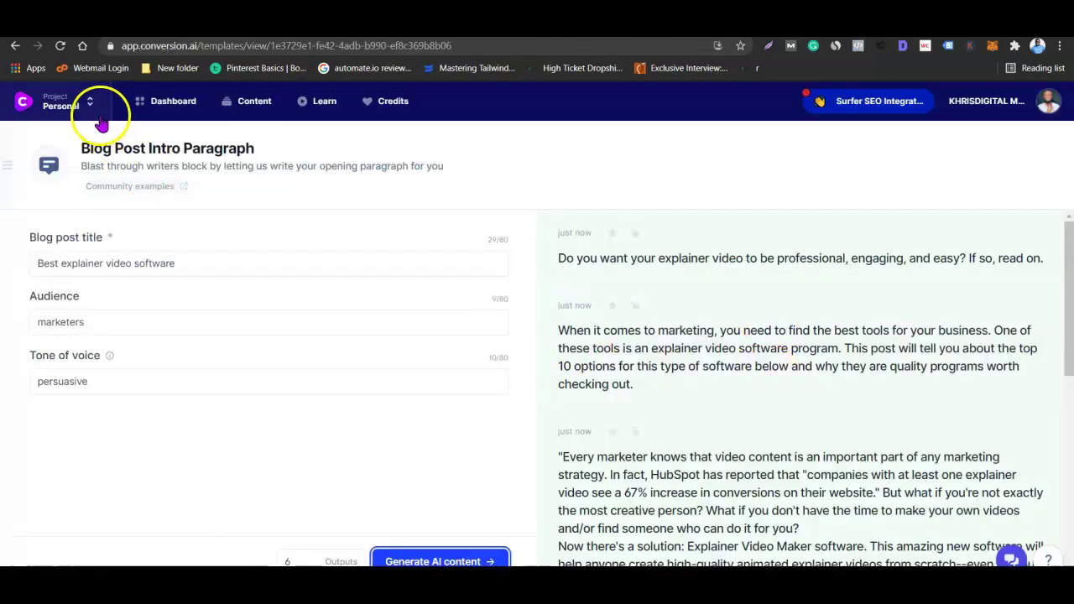
Return to the Conversion.ai template dashboard and select the Long-form assistant template.
{"action": "left_click", "coordinate": [168, 105]}
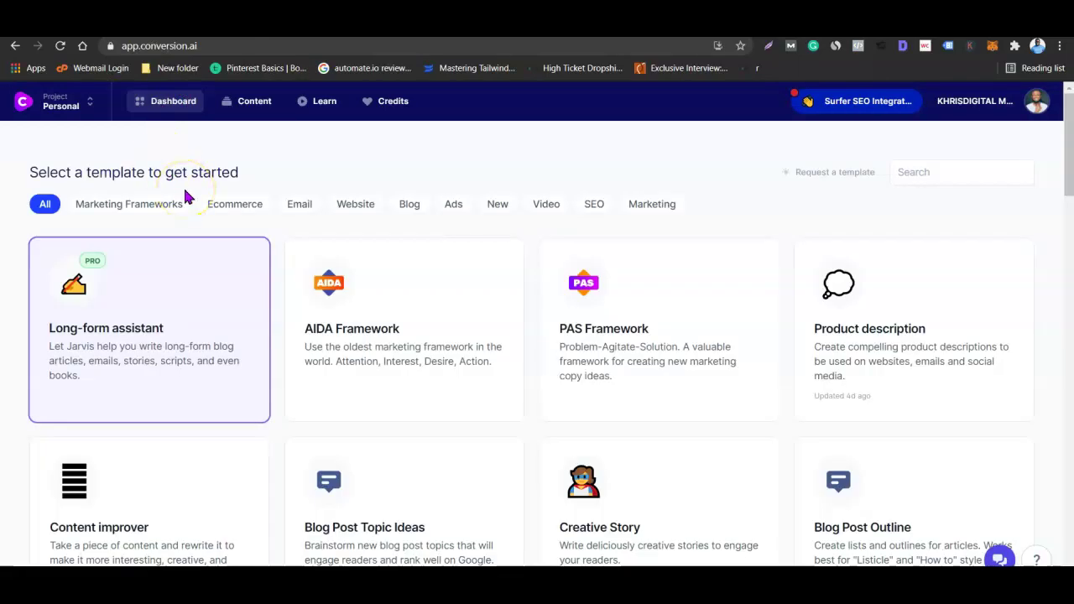
{"action": "left_click", "coordinate": [173, 256]}
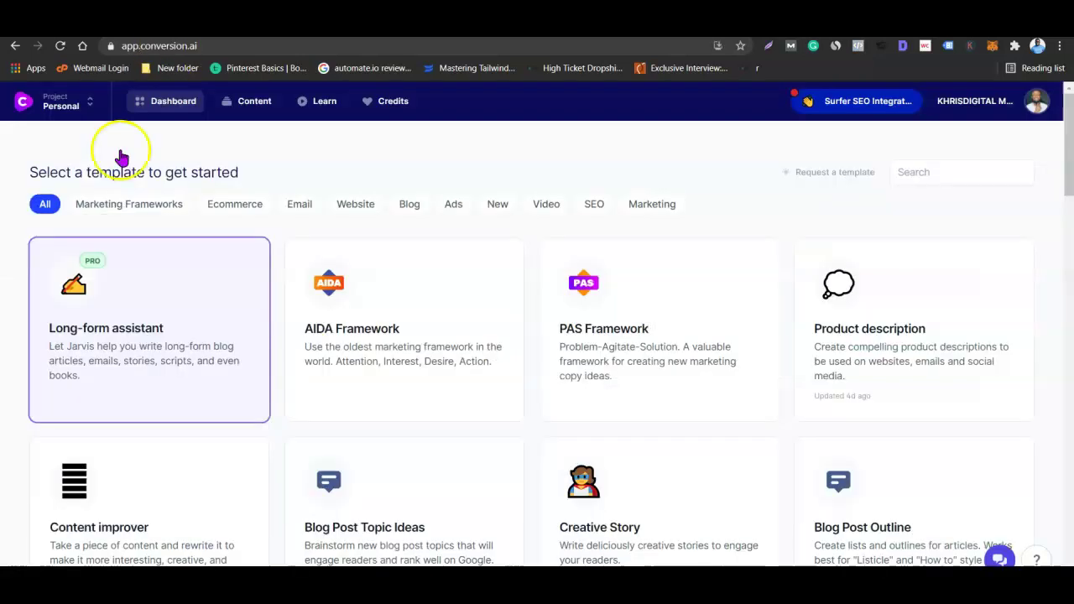
Scroll back to Copy.ai's Blog Intro form and check the Output Language options.
{"action": "scroll", "coordinate": [317, 346], "scroll_direction": "down", "scroll_amount": 3}
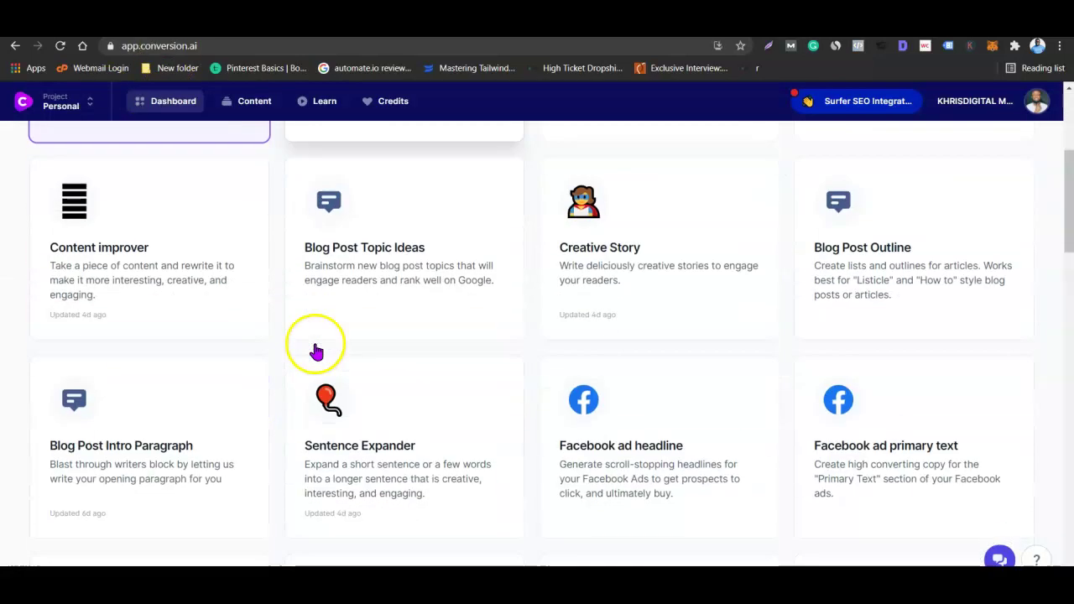
{"action": "scroll", "coordinate": [315, 351], "scroll_direction": "down", "scroll_amount": 14}
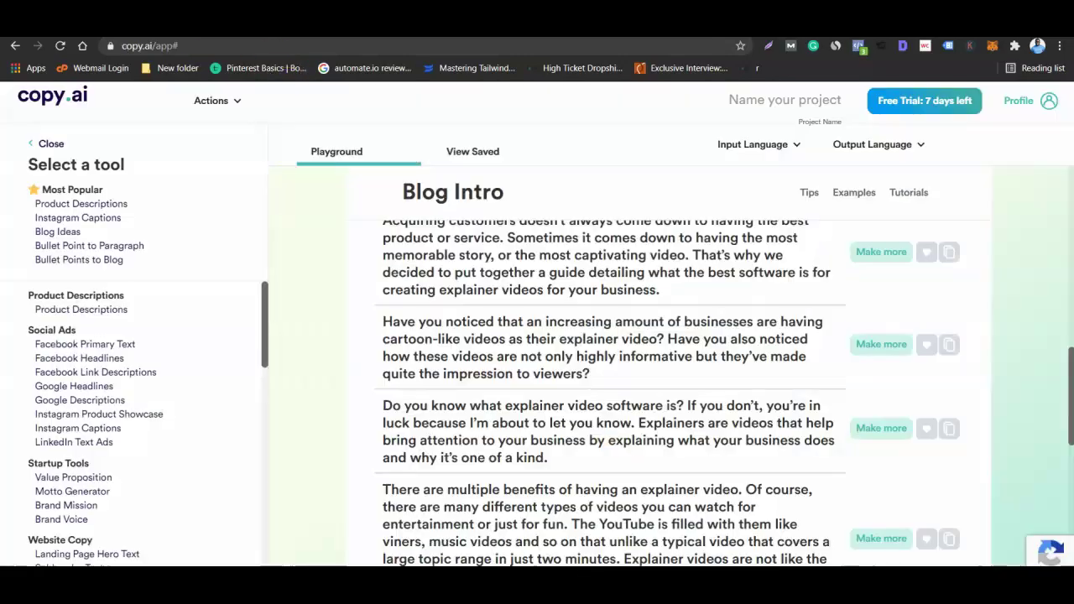
{"action": "scroll", "coordinate": [583, 268], "scroll_direction": "up", "scroll_amount": 10}
{"action": "scroll", "coordinate": [564, 339], "scroll_direction": "up", "scroll_amount": 1}
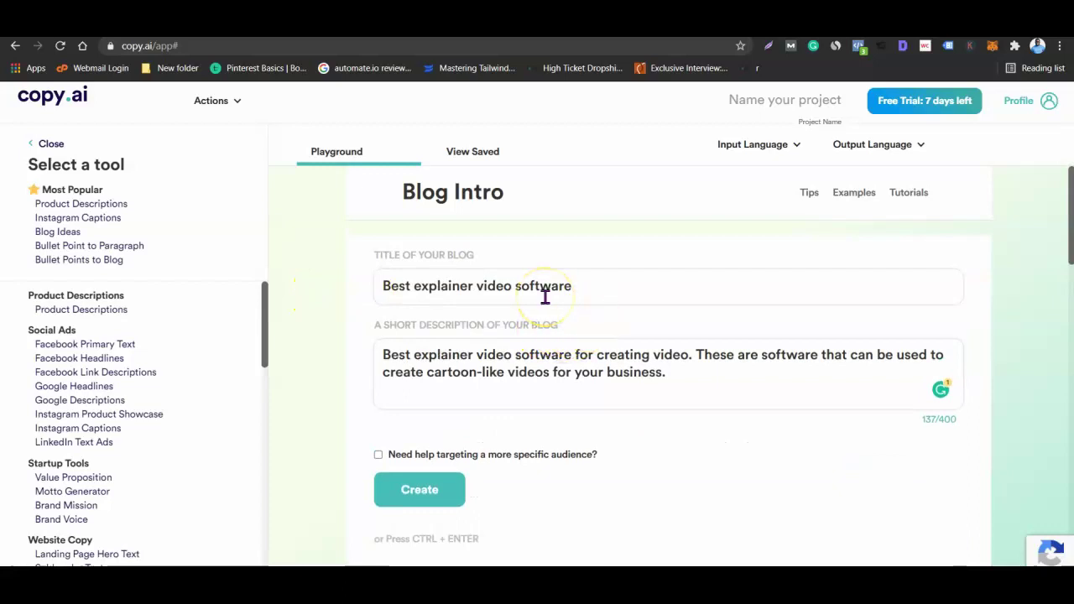
{"action": "left_click", "coordinate": [873, 144]}
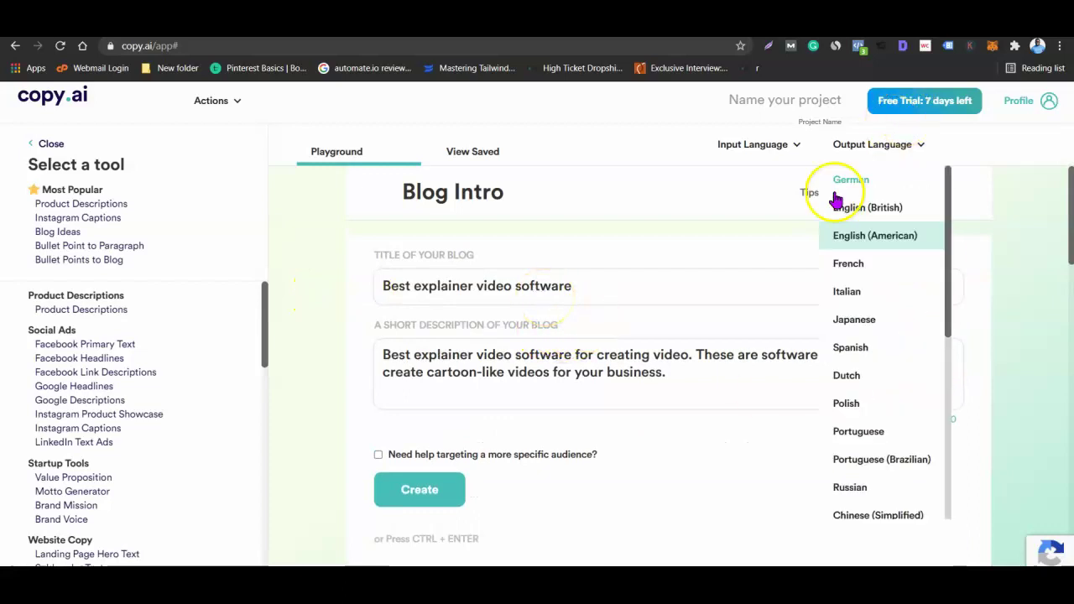
{"action": "left_click", "coordinate": [896, 217]}
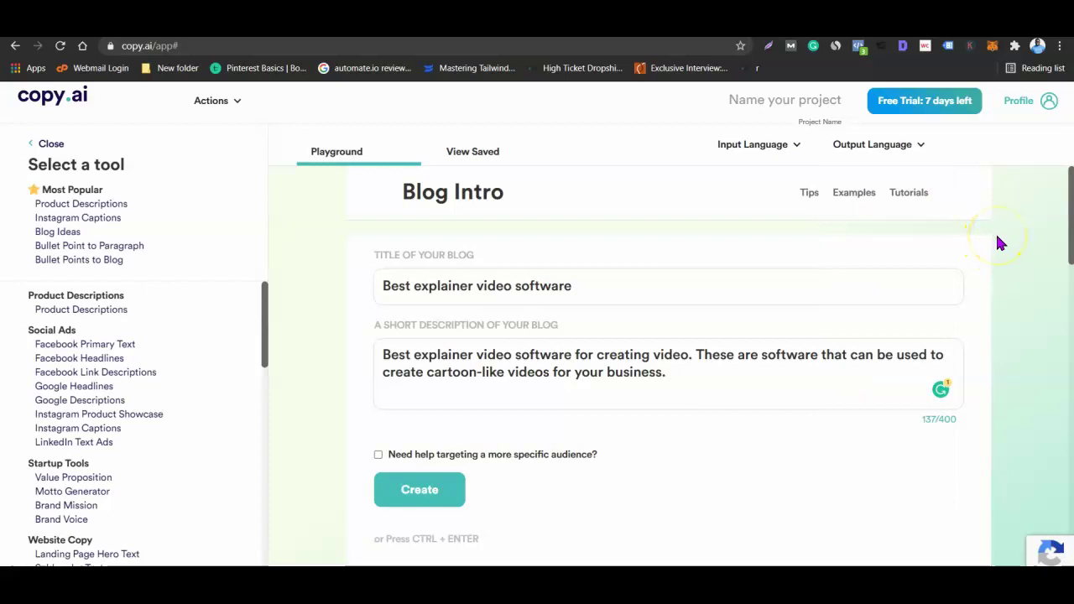
Open Copy.ai's pricing plans and switch to monthly billing, showing Solo at $49/month.
{"action": "left_click", "coordinate": [928, 102]}
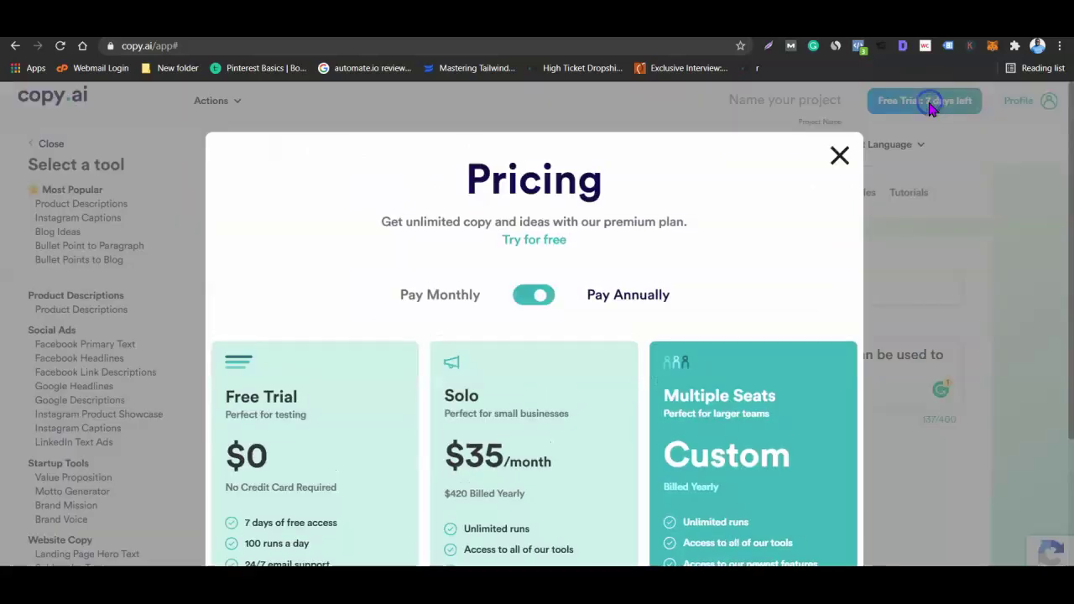
{"action": "scroll", "coordinate": [758, 263], "scroll_direction": "down", "scroll_amount": 1}
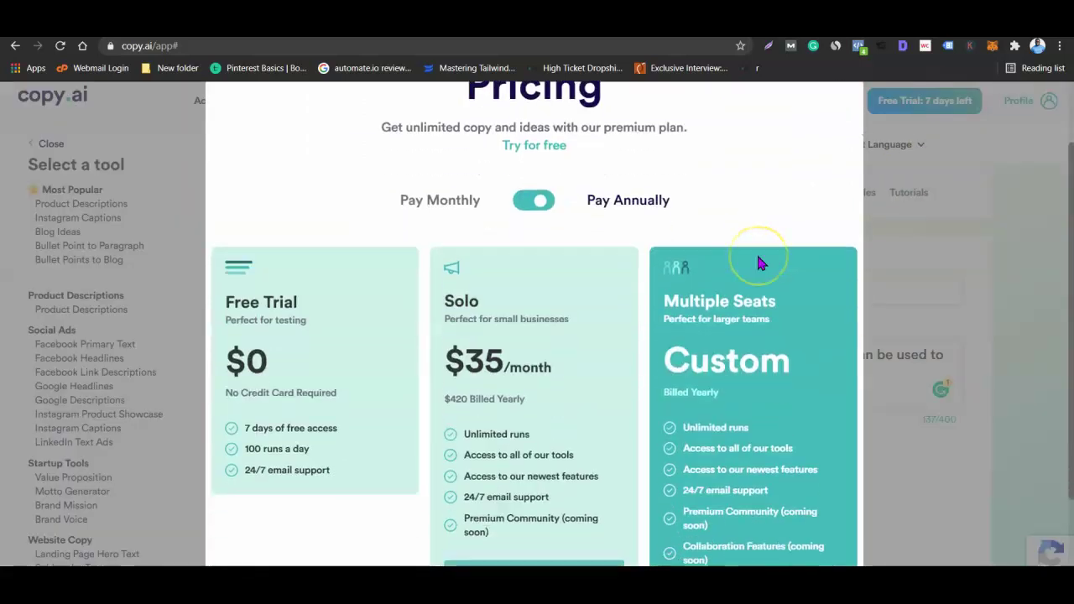
{"action": "scroll", "coordinate": [757, 264], "scroll_direction": "down", "scroll_amount": 1}
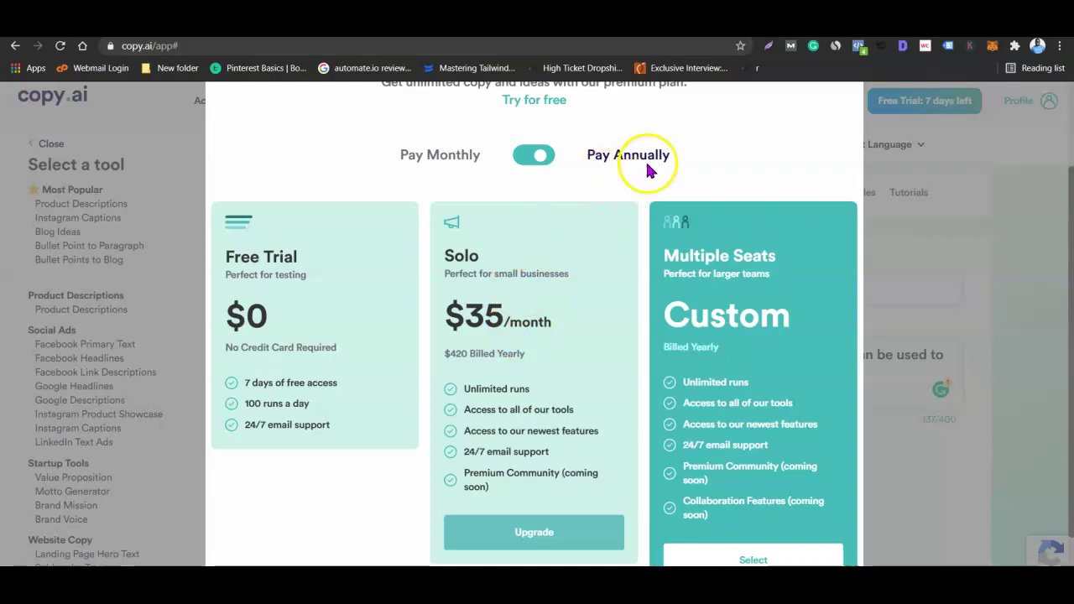
{"action": "left_click", "coordinate": [540, 160]}
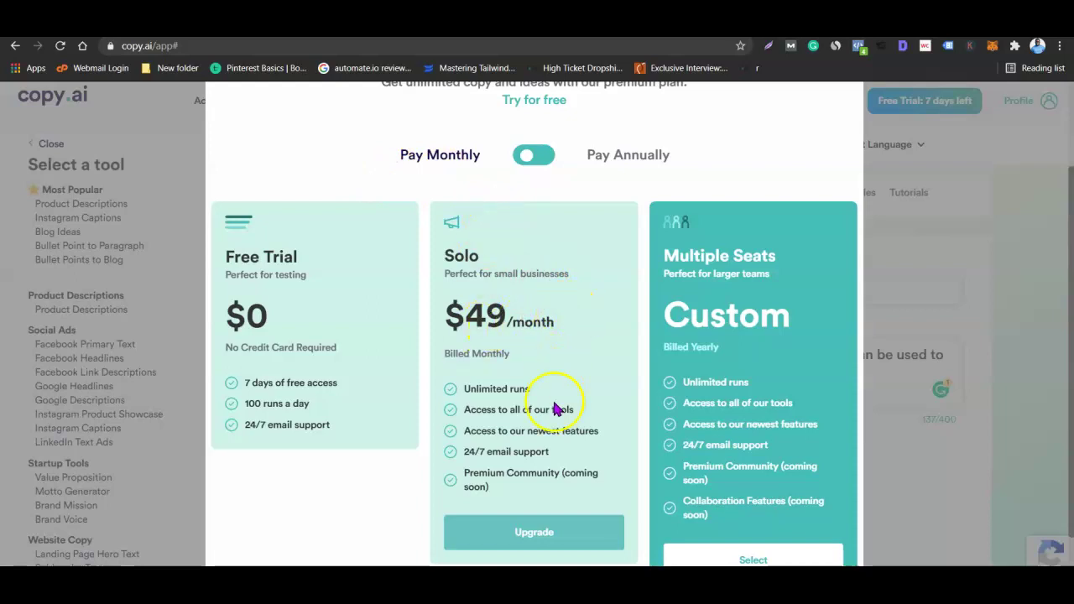
{"action": "scroll", "coordinate": [652, 307], "scroll_direction": "down", "scroll_amount": 1}
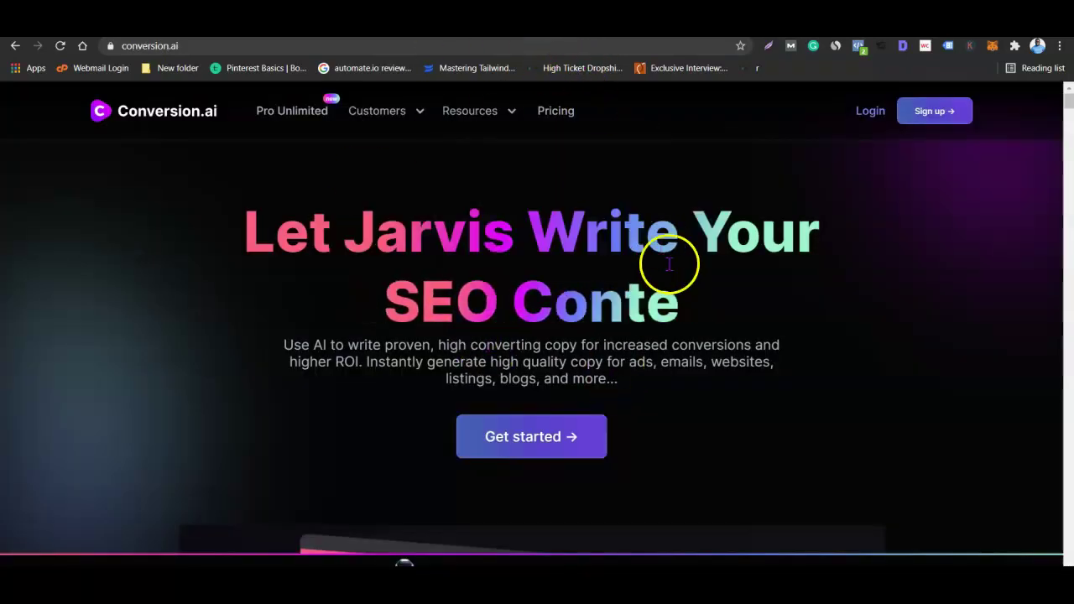
Open Conversion.ai's pricing page to compare the Starter ($29/mo) and Pro ($99/mo) plans.
{"action": "left_click", "coordinate": [555, 115]}
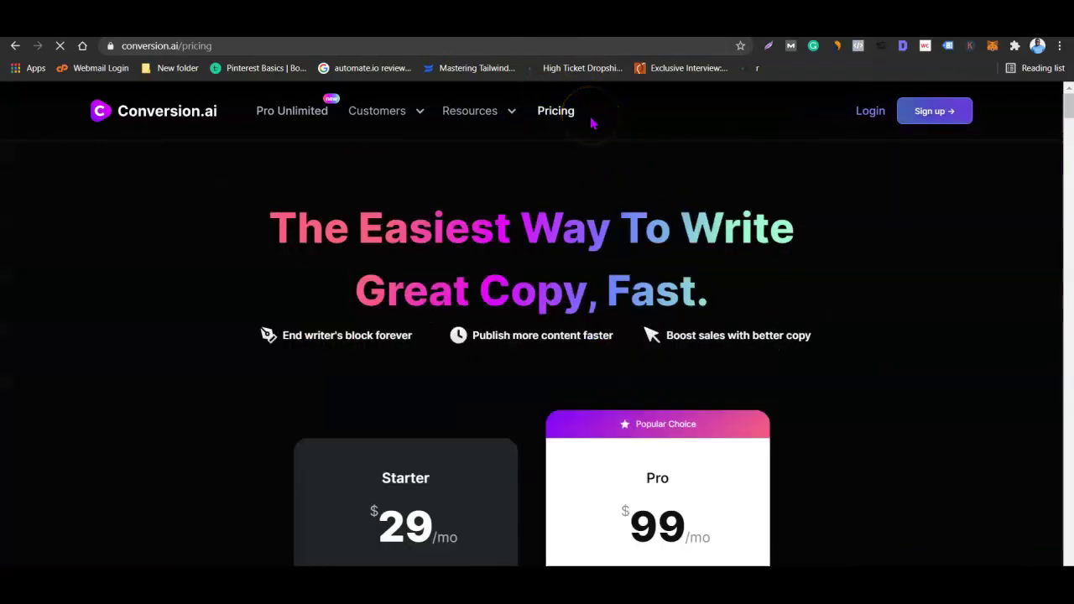
{"action": "scroll", "coordinate": [667, 168], "scroll_direction": "down", "scroll_amount": 3}
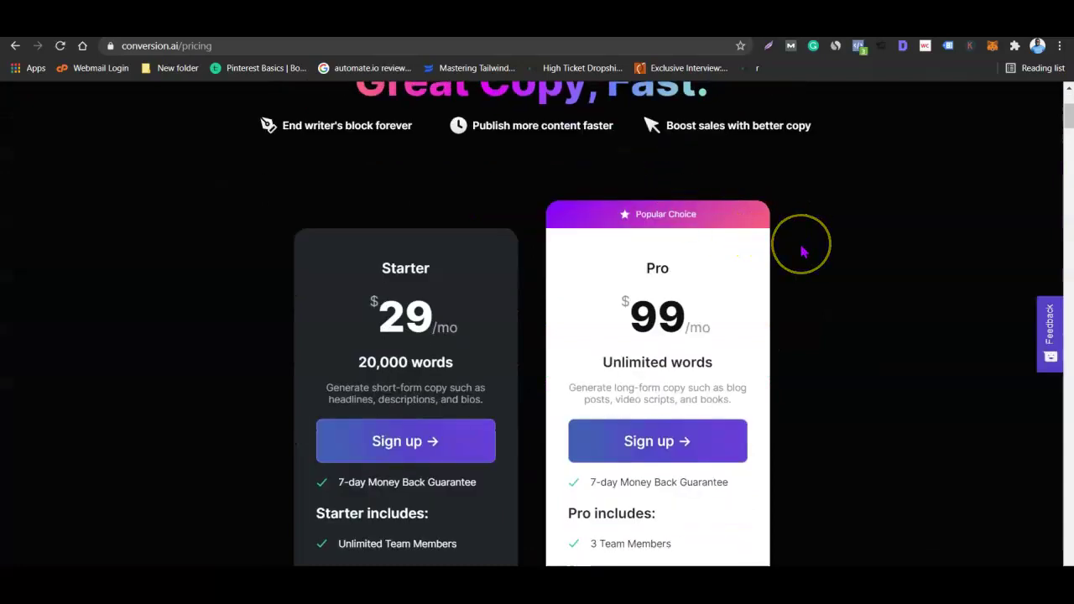
{"action": "scroll", "coordinate": [803, 251], "scroll_direction": "down", "scroll_amount": 3}
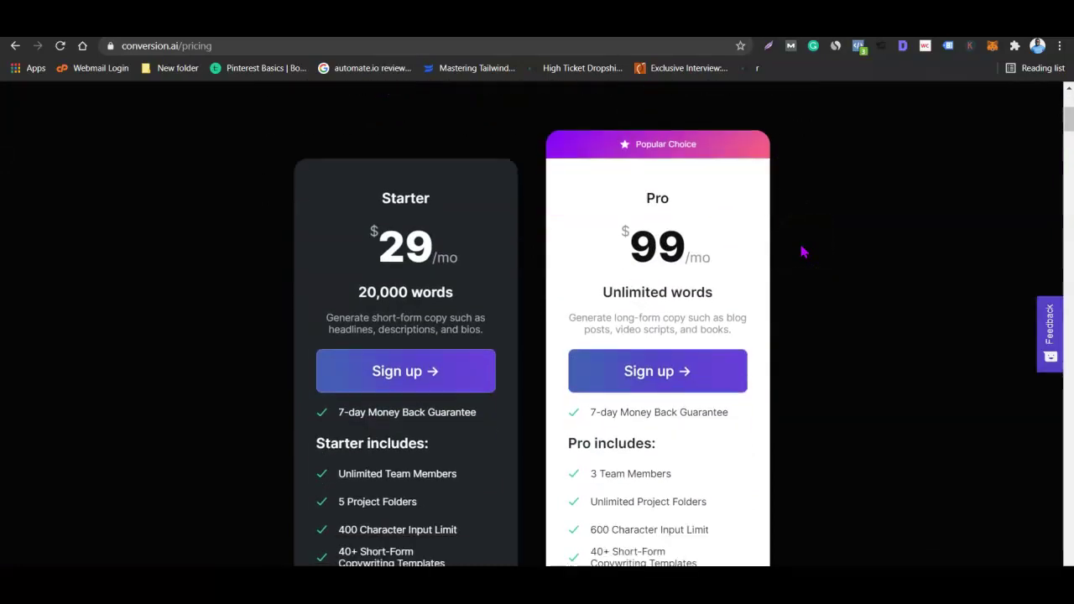
{"action": "scroll", "coordinate": [803, 252], "scroll_direction": "up", "scroll_amount": 2}
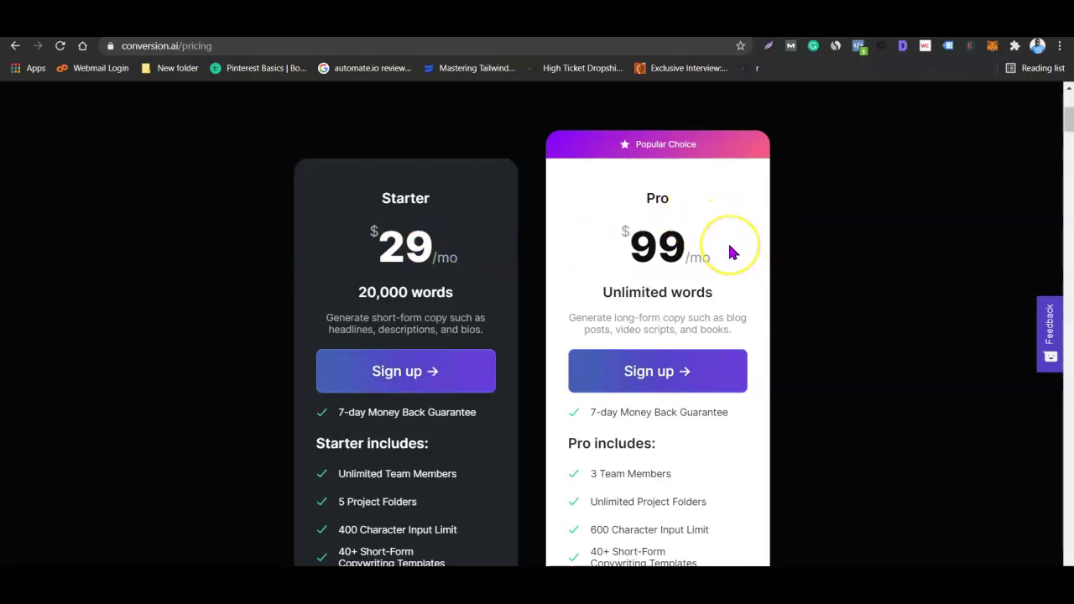
{"action": "mouse_move", "coordinate": [655, 239]}
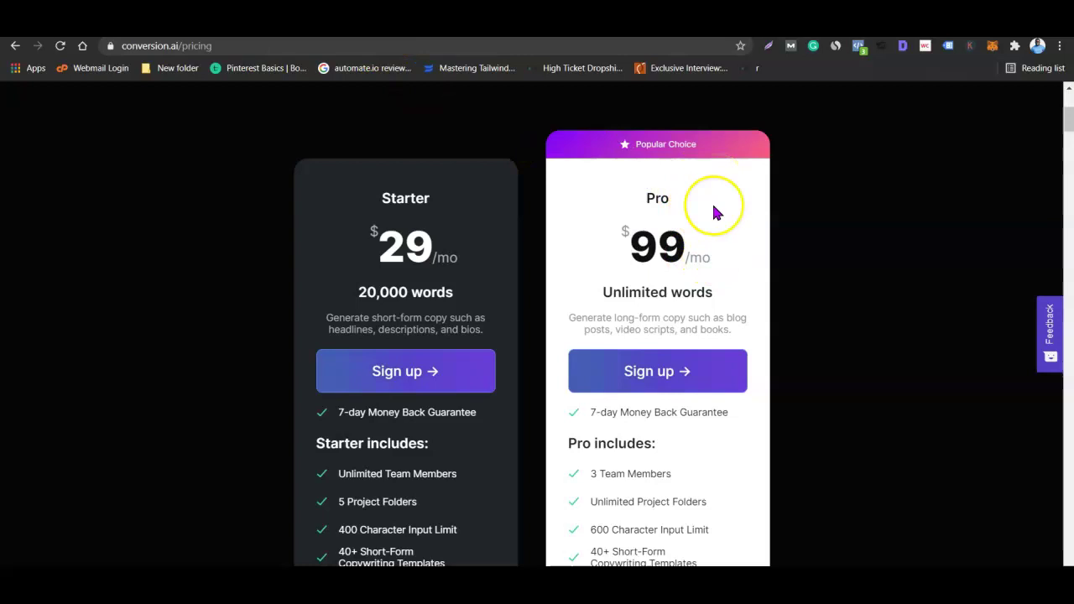
{"action": "scroll", "coordinate": [713, 211], "scroll_direction": "down", "scroll_amount": 1}
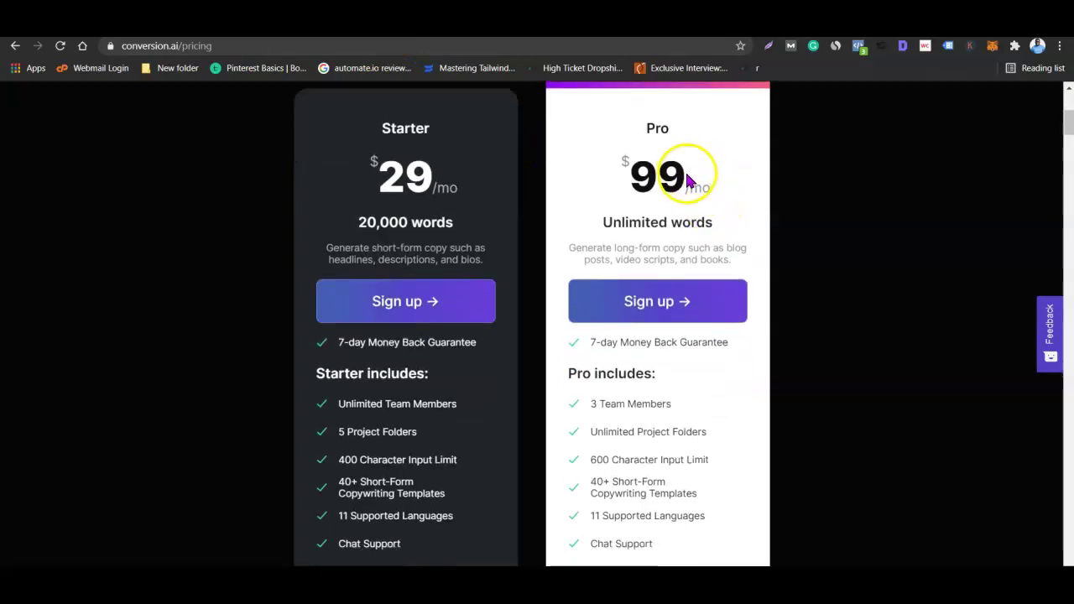
{"action": "scroll", "coordinate": [696, 178], "scroll_direction": "down", "scroll_amount": 1}
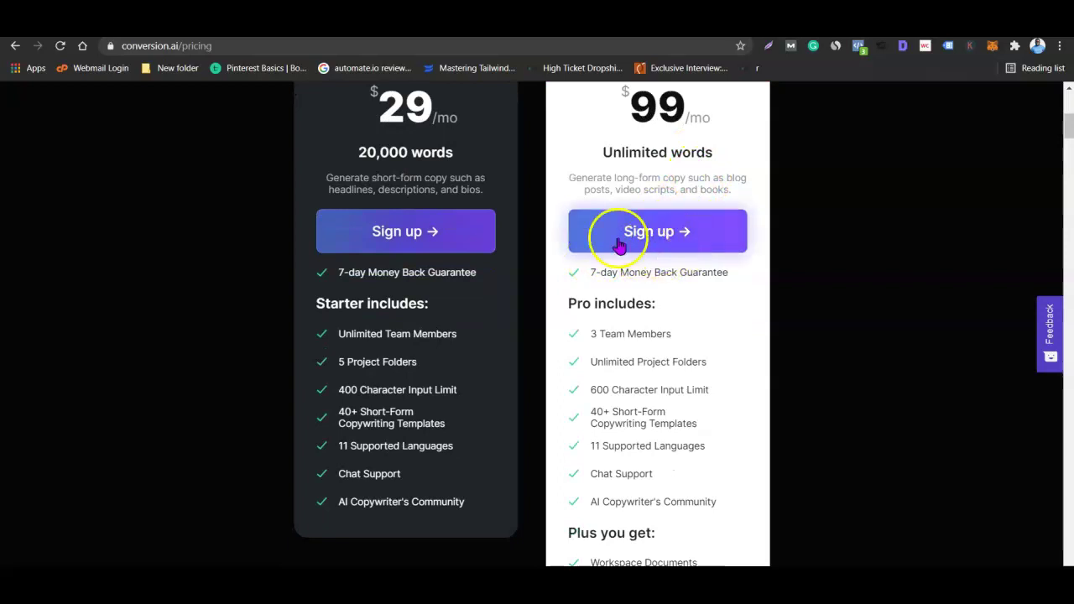
Read the plan feature tooltips (Starter 20,000 words, Pro unlimited), then return to Copy.ai's Blog Intro tool.
{"action": "mouse_move", "coordinate": [658, 358]}
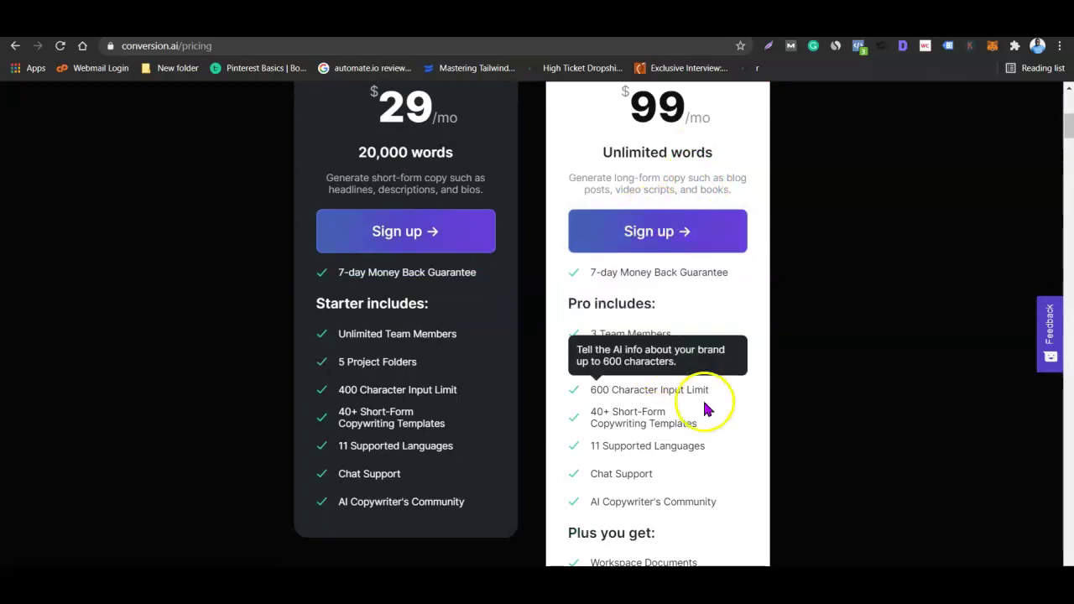
{"action": "mouse_move", "coordinate": [654, 416]}
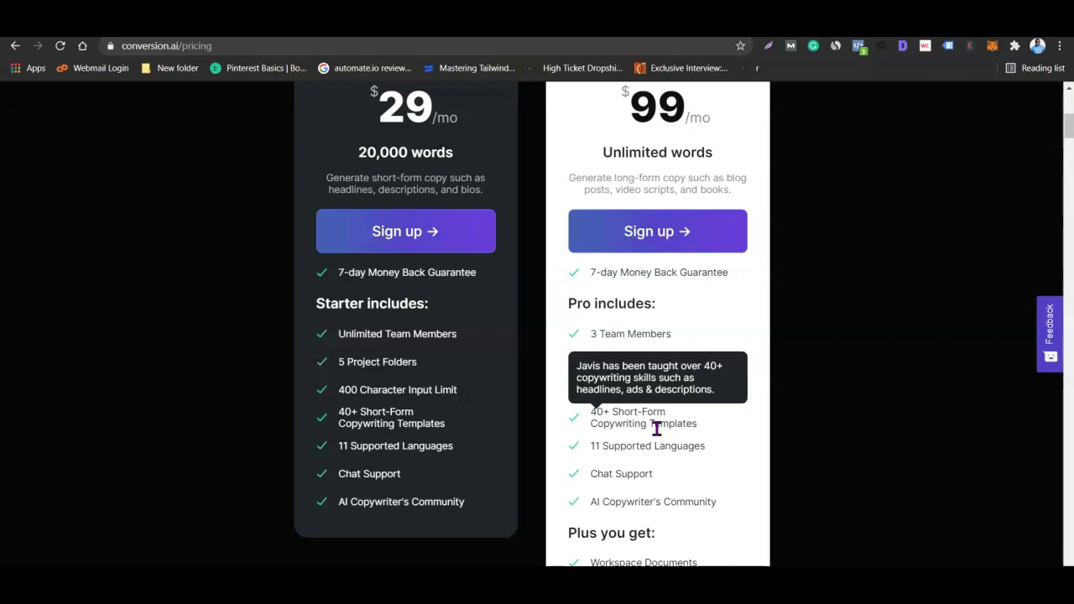
{"action": "mouse_move", "coordinate": [702, 445]}
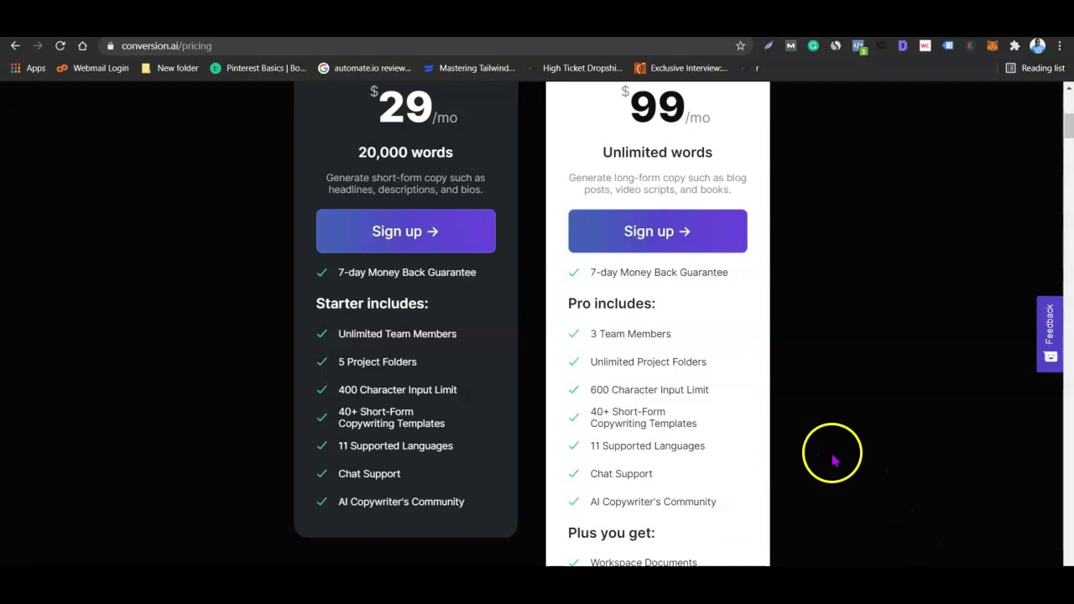
{"action": "mouse_move", "coordinate": [597, 472]}
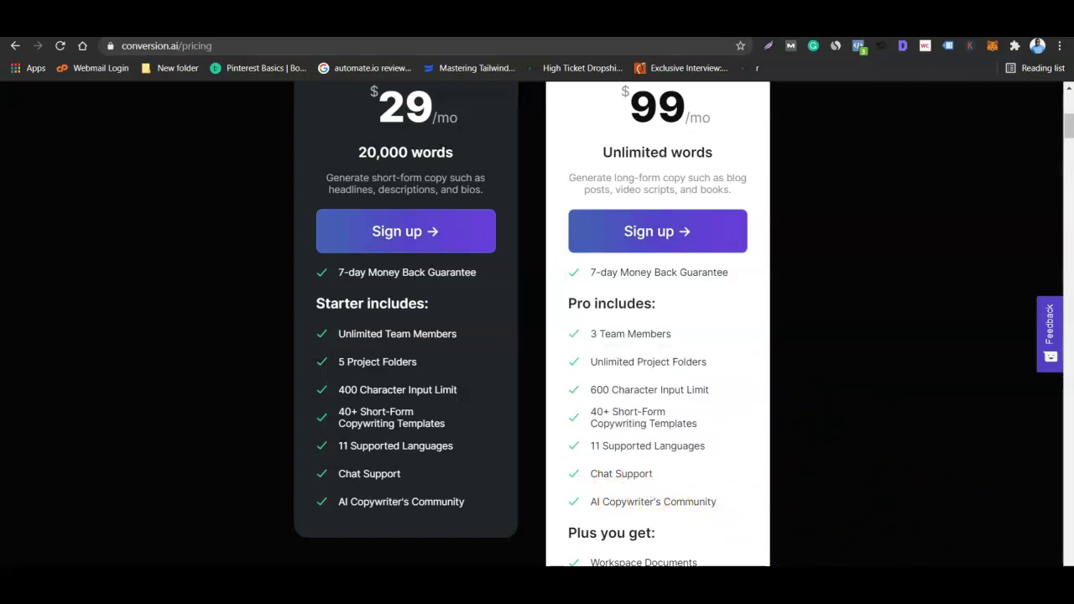
{"action": "scroll", "coordinate": [722, 483], "scroll_direction": "down", "scroll_amount": 1}
{"action": "mouse_move", "coordinate": [695, 485]}
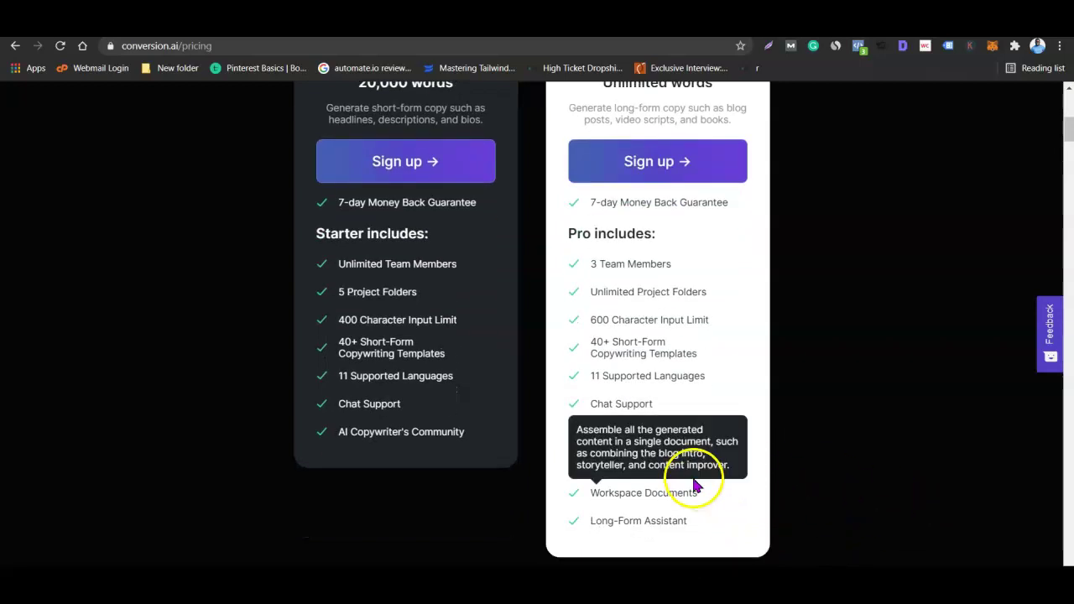
{"action": "scroll", "coordinate": [646, 477], "scroll_direction": "down", "scroll_amount": 1}
{"action": "scroll", "coordinate": [615, 400], "scroll_direction": "up", "scroll_amount": 4}
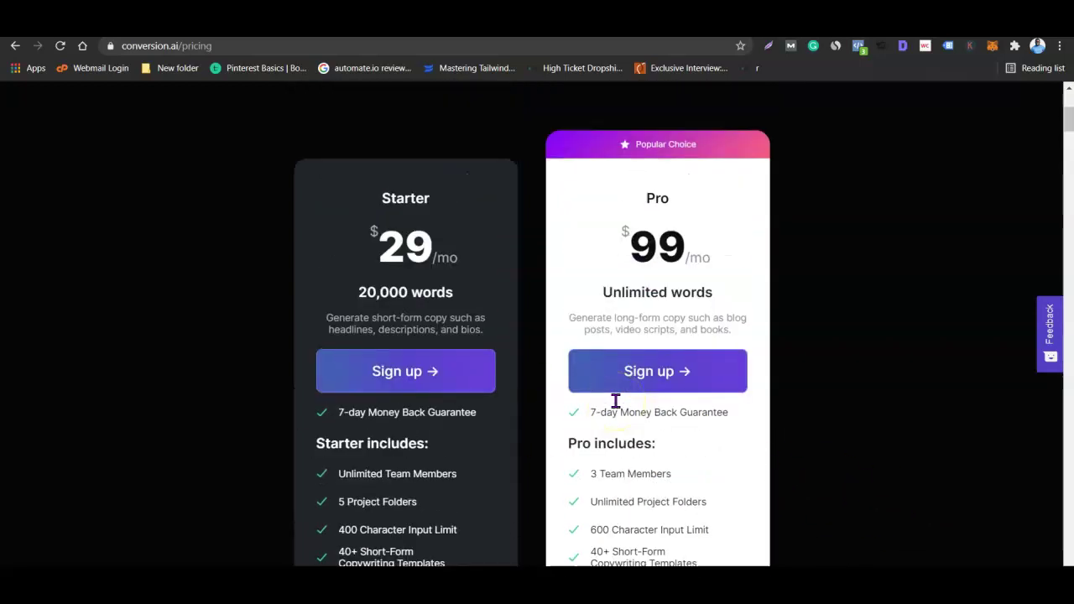
{"action": "mouse_move", "coordinate": [618, 409]}
{"action": "left_click", "coordinate": [596, 379]}
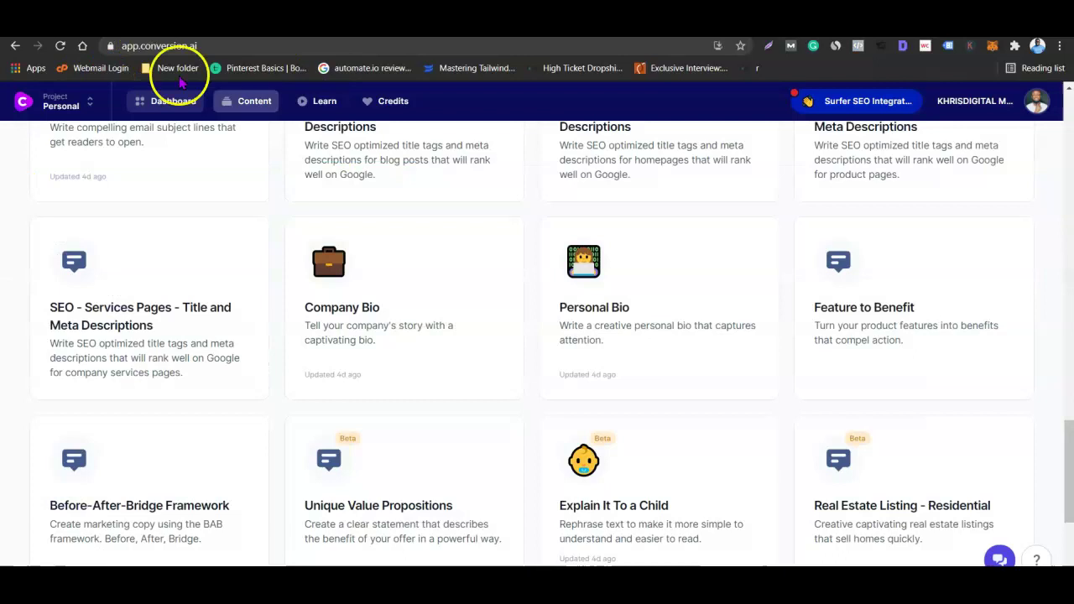
Toggle between Copy.ai's Blog Intro tab and Conversion.ai's template dashboard, ending on Conversion.ai.
{"action": "scroll", "coordinate": [439, 319], "scroll_direction": "up", "scroll_amount": 10}
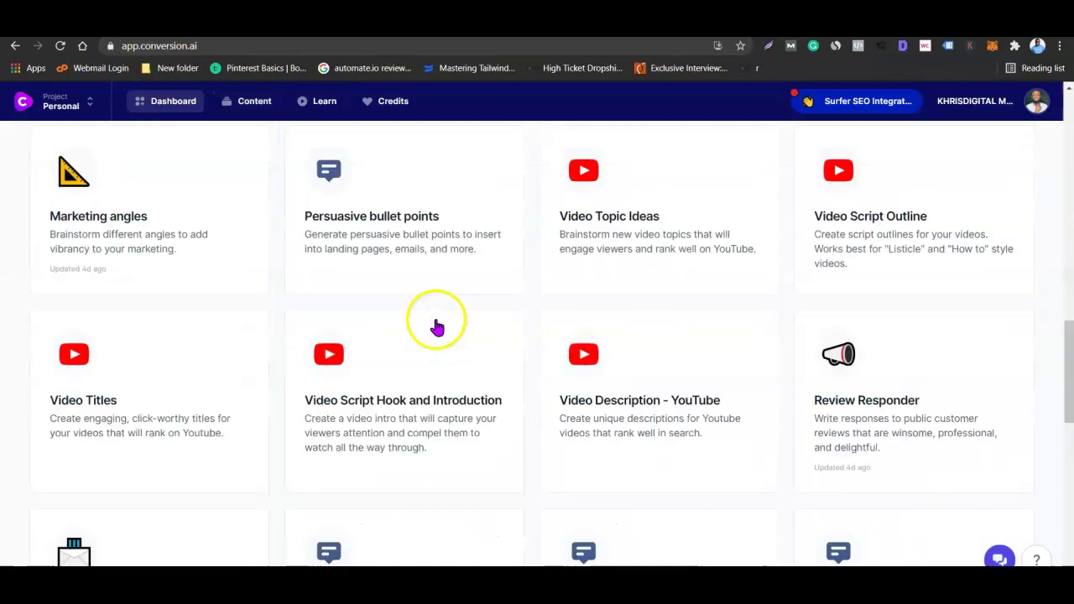
{"action": "scroll", "coordinate": [453, 344], "scroll_direction": "up", "scroll_amount": 8}
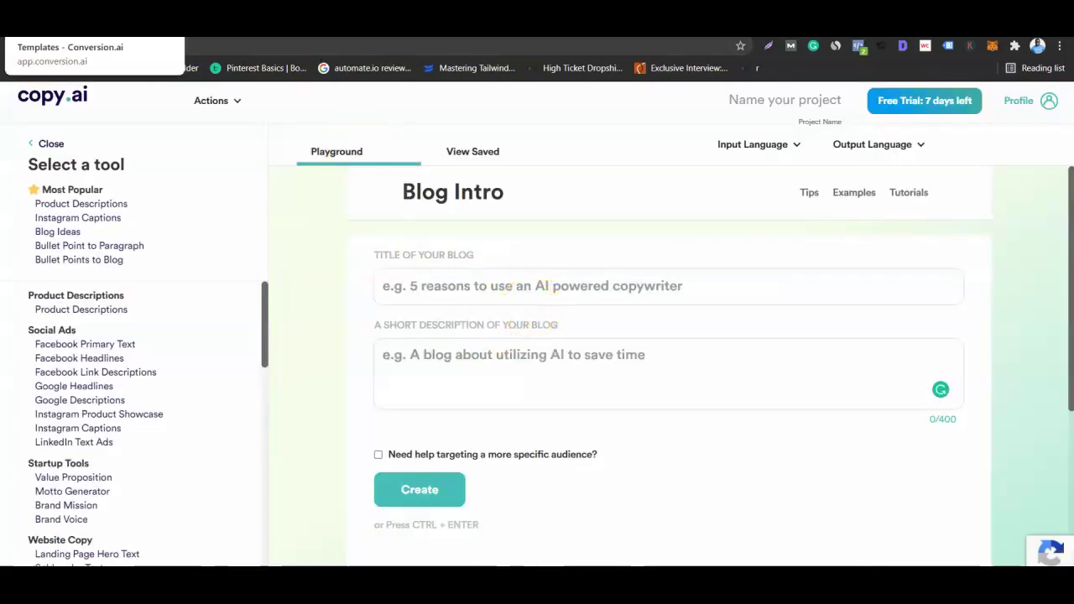
{"action": "left_click", "coordinate": [92, 27]}
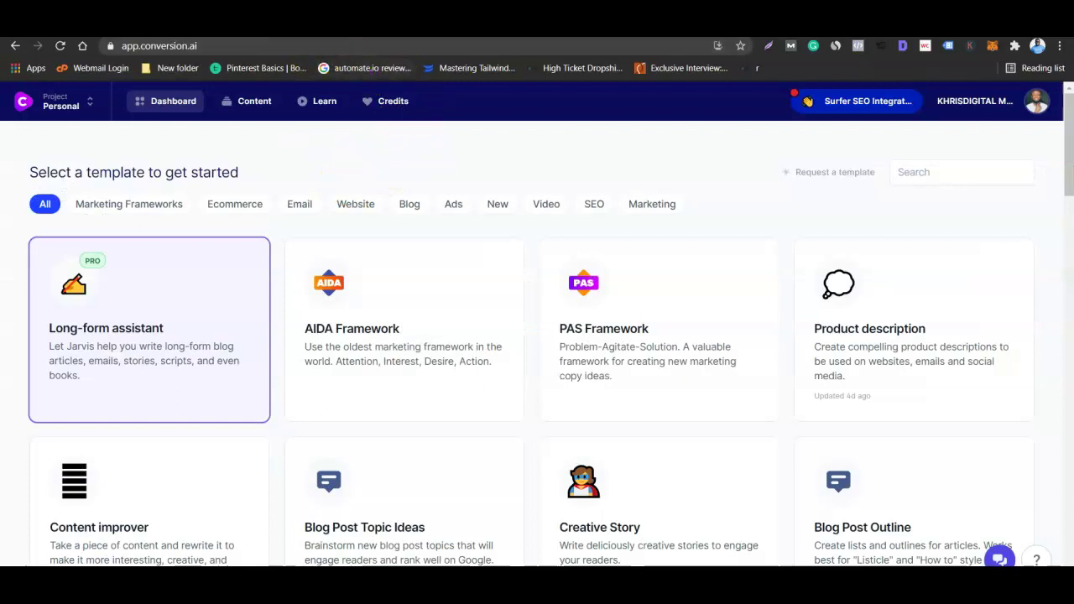
{"action": "left_click", "coordinate": [323, 27]}
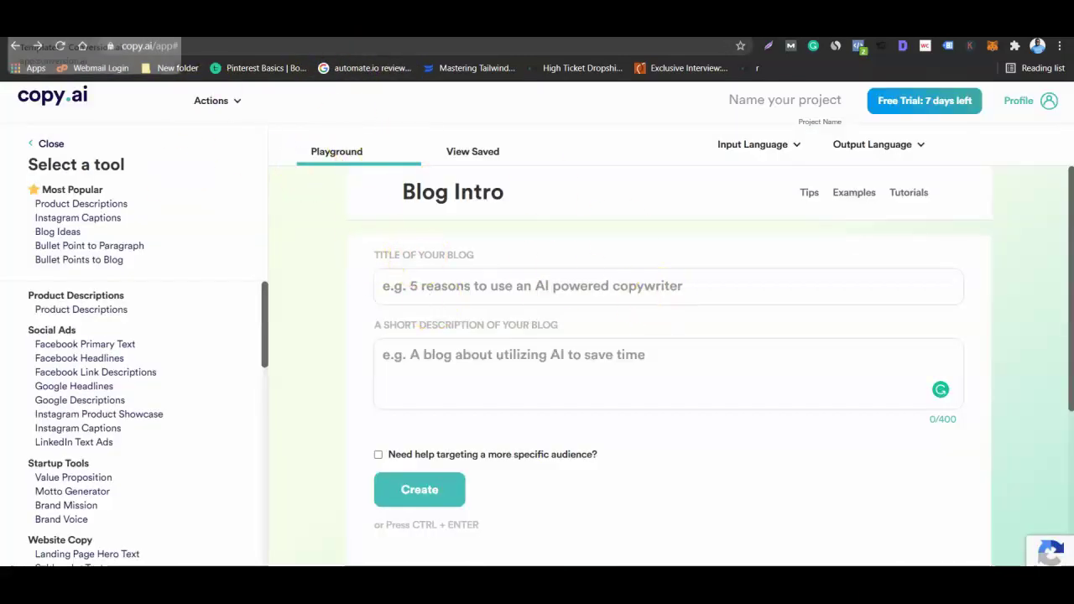
{"action": "left_click", "coordinate": [92, 27]}
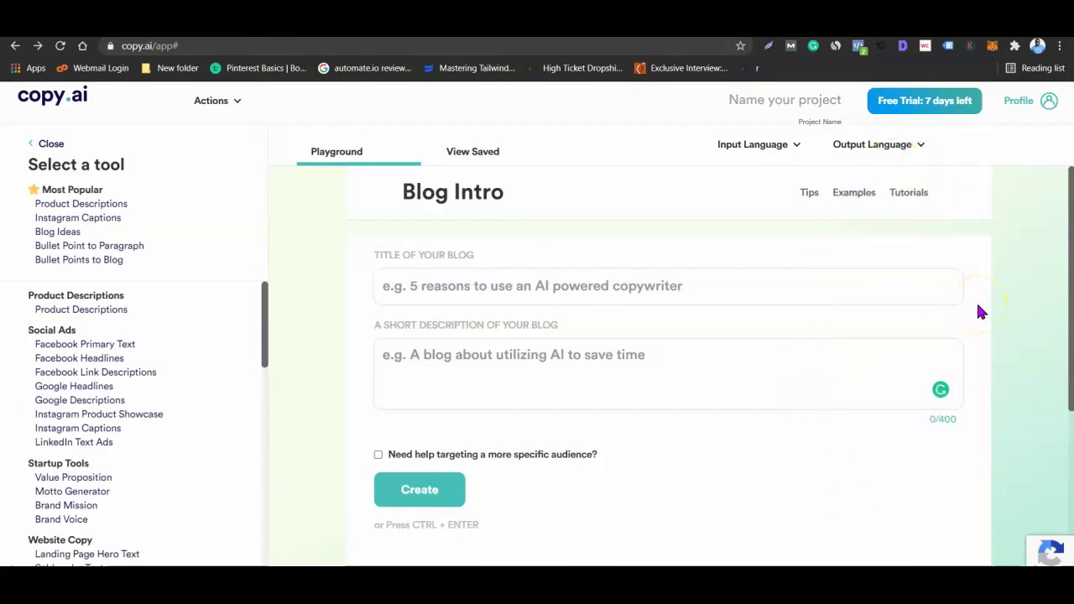
{"action": "key", "text": "ctrl+Tab"}
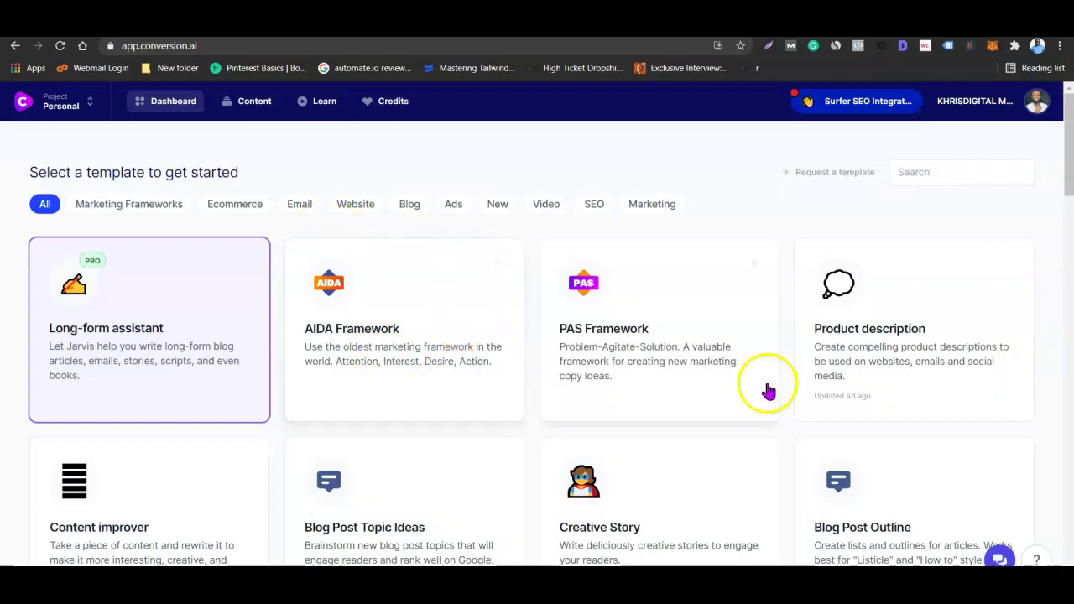
{"action": "scroll", "coordinate": [771, 389], "scroll_direction": "down", "scroll_amount": 3}
{"action": "scroll", "coordinate": [772, 391], "scroll_direction": "up", "scroll_amount": 3}
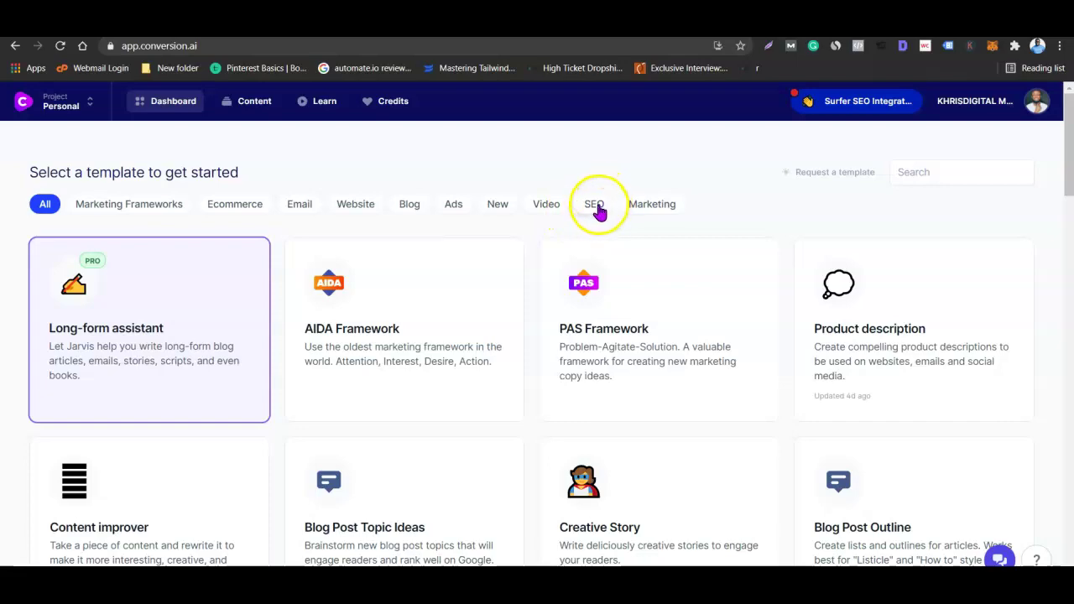
{"action": "scroll", "coordinate": [646, 217], "scroll_direction": "down", "scroll_amount": 1}
{"action": "scroll", "coordinate": [650, 220], "scroll_direction": "down", "scroll_amount": 8}
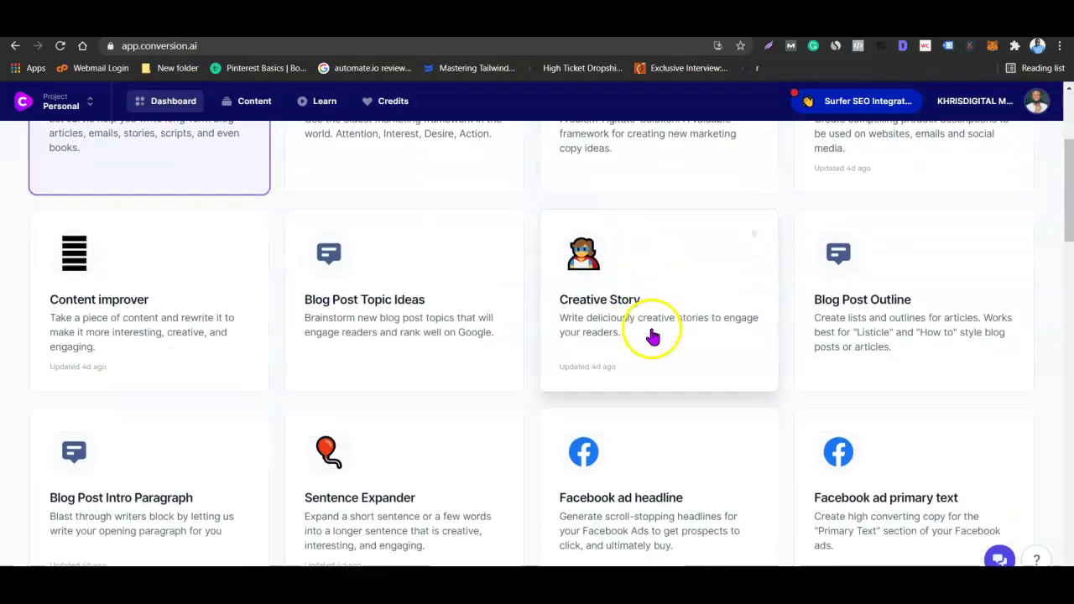
{"action": "scroll", "coordinate": [653, 337], "scroll_direction": "down", "scroll_amount": 10}
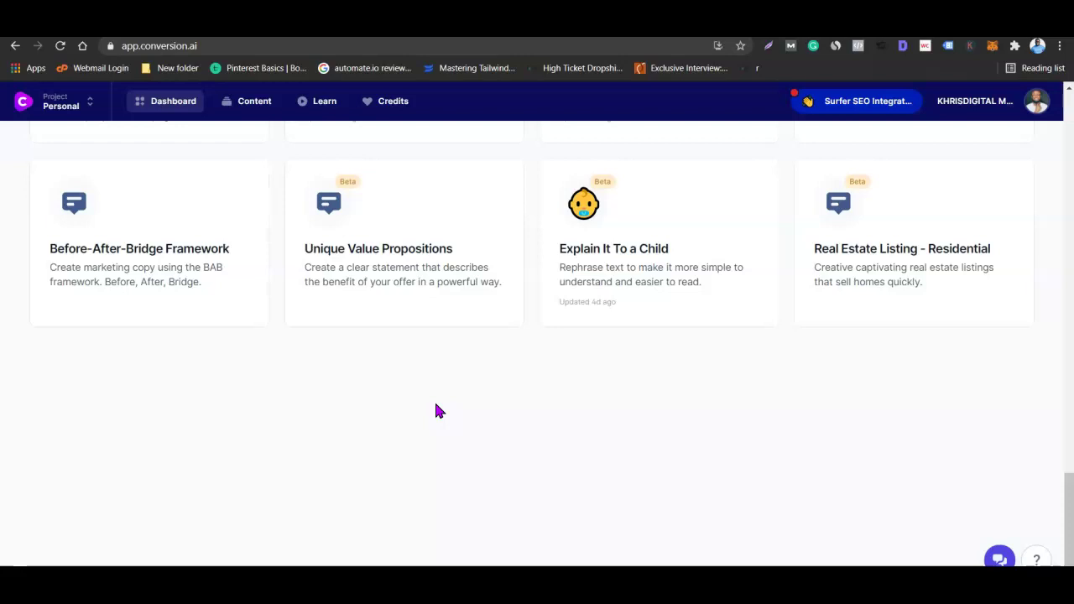
{"action": "scroll", "coordinate": [445, 410], "scroll_direction": "up", "scroll_amount": 2}
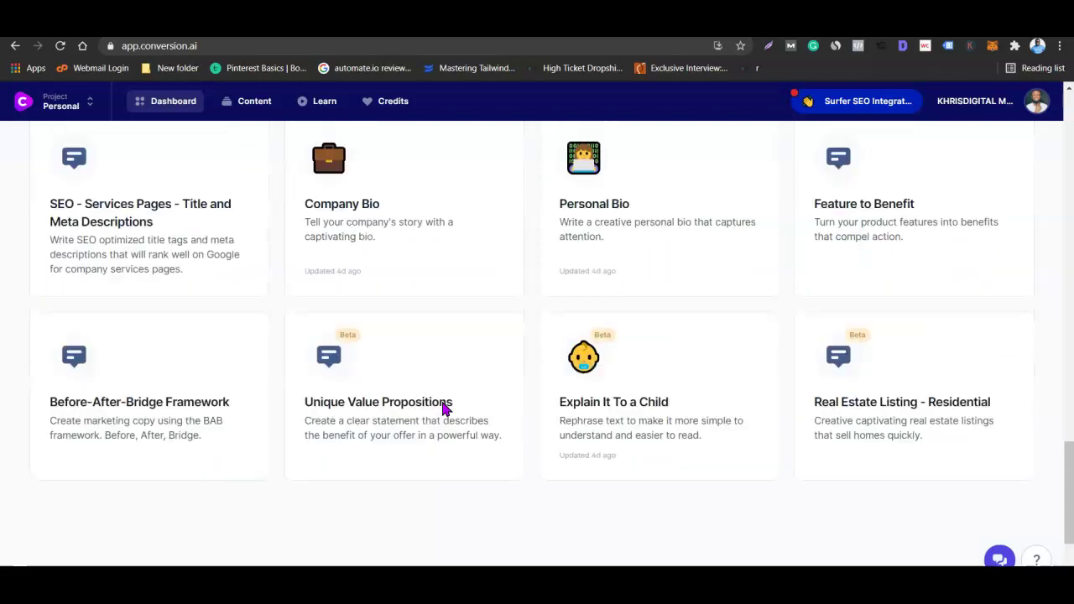